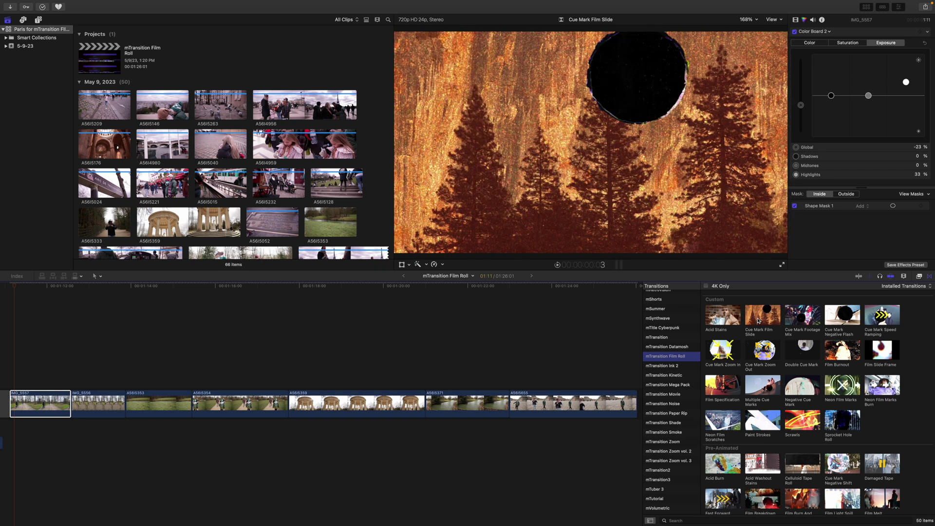
- Try the Acid Stains transition from mTransition Film Roll on the cut between IMG_5557 and IMG_5556, and undo it
scroll(919, 412, "down", 5)
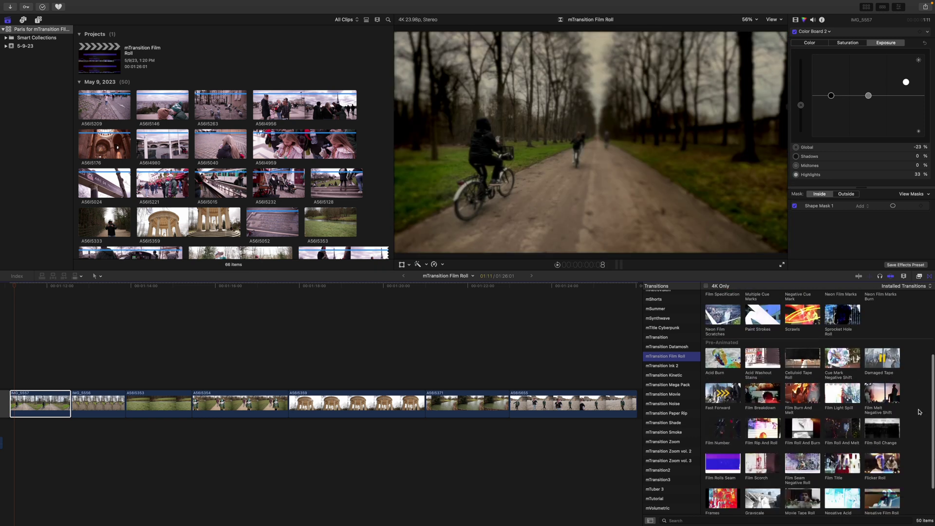
scroll(919, 412, "down", 2)
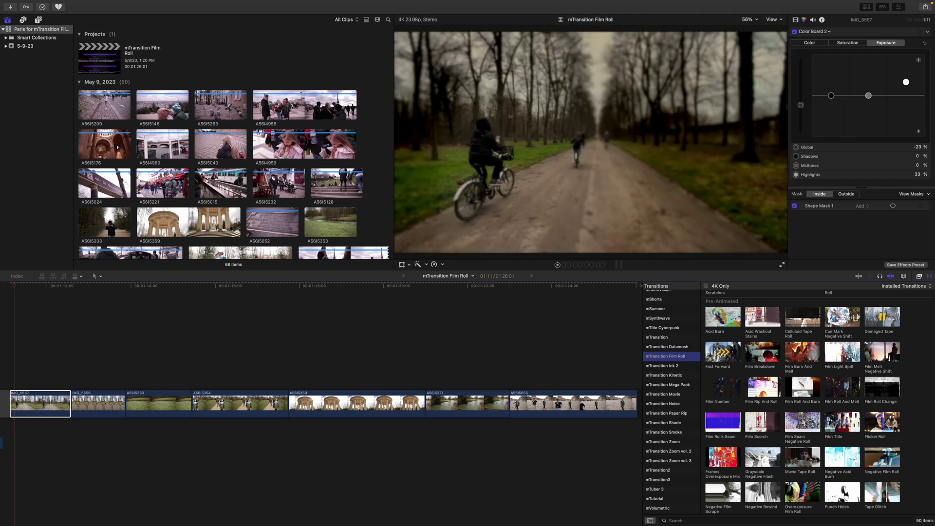
scroll(704, 350, "up", 5)
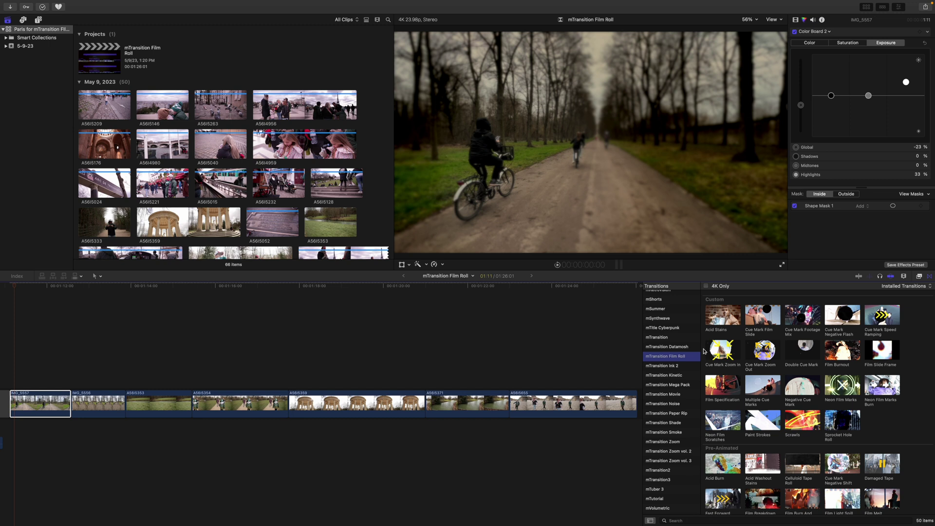
left_click_drag(728, 317, 74, 412)
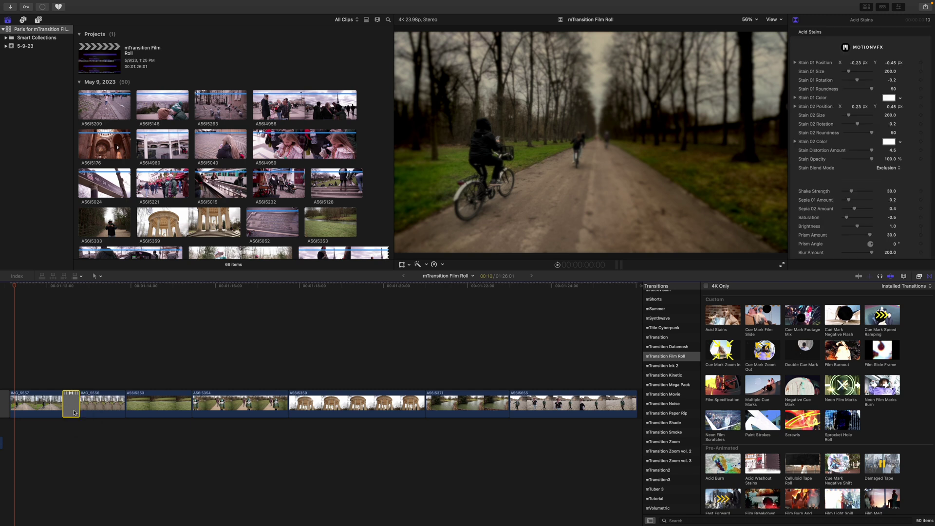
key("super+z")
- Try applying the Acid Stains transition to both ends of clip IMG_5556 at once, and undo it
left_click(94, 404)
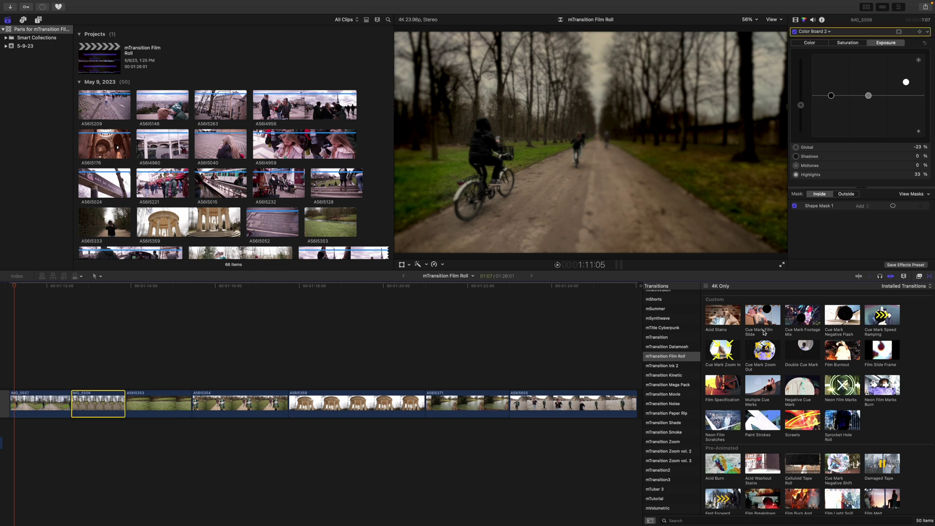
left_click(726, 321)
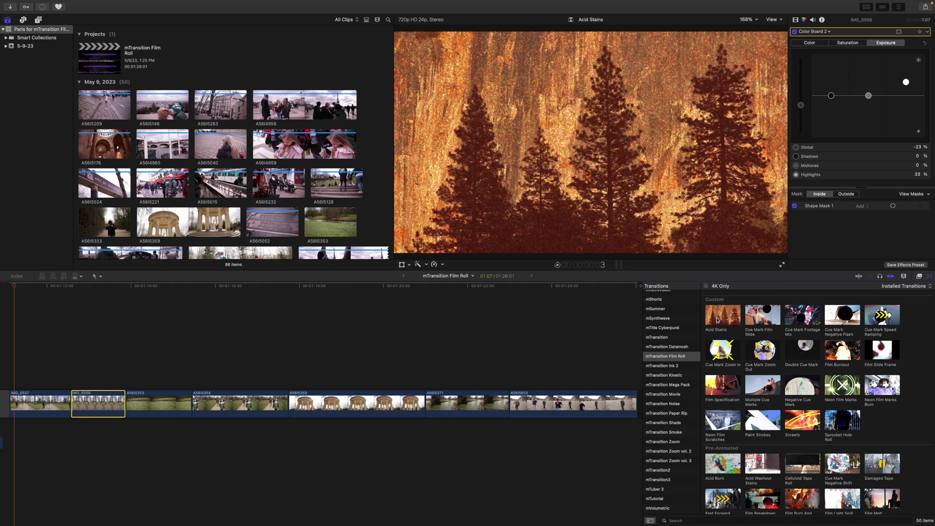
double_click(726, 320)
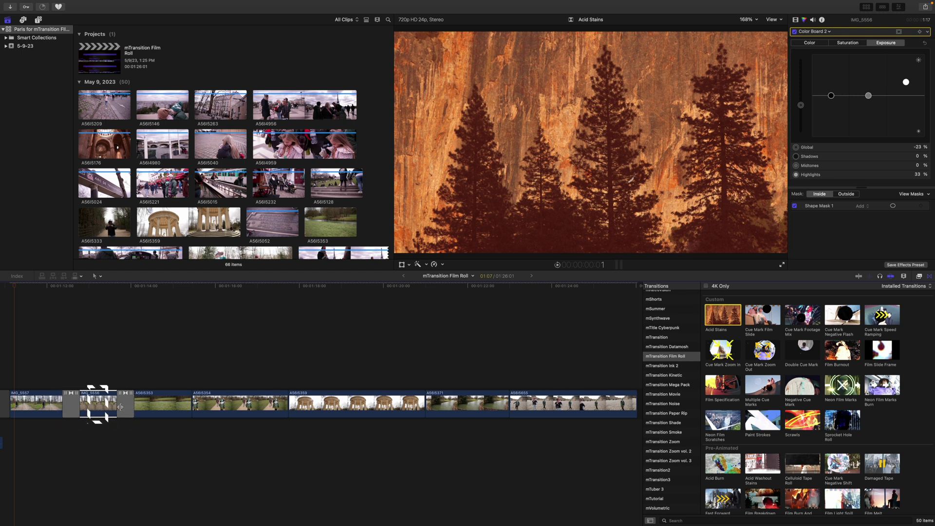
key("super+z")
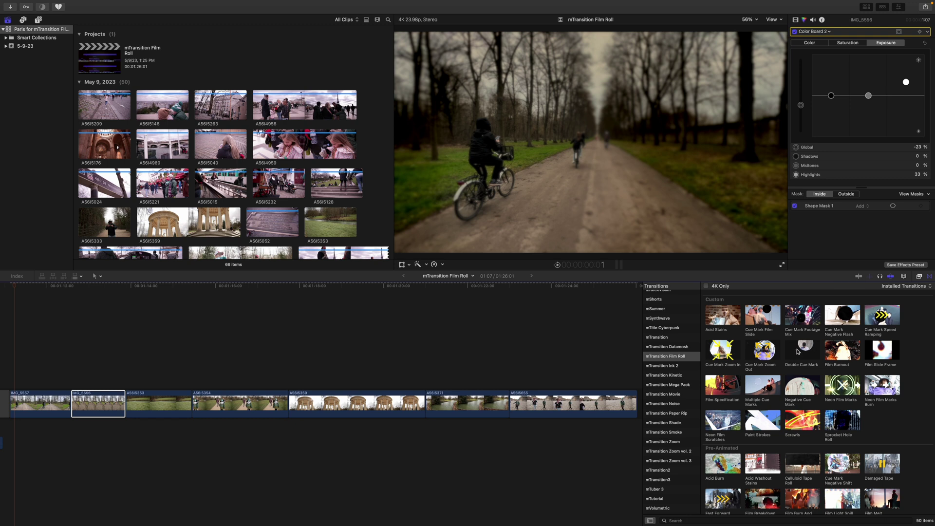
- Add the Double Cue Mark transition to the cut between IMG_5557 and IMG_5556 and play through it
left_click_drag(797, 350, 66, 405)
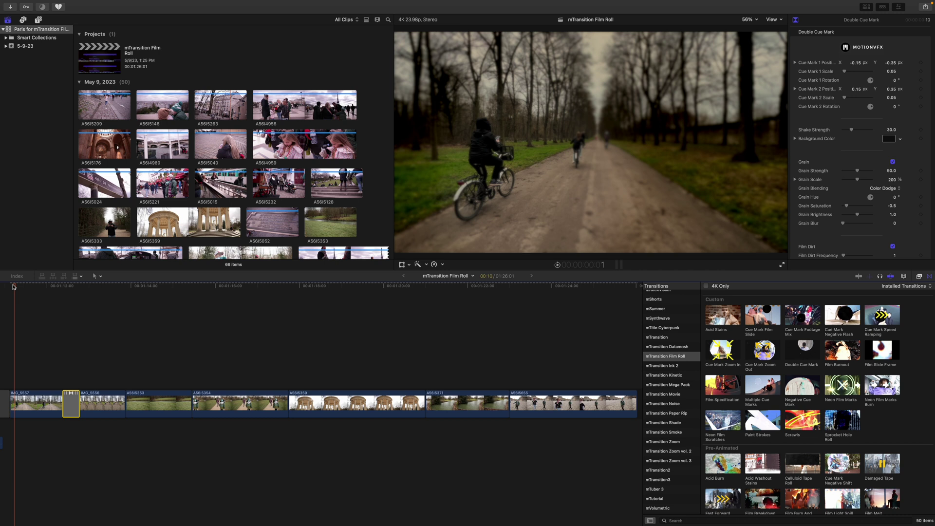
left_click(65, 287)
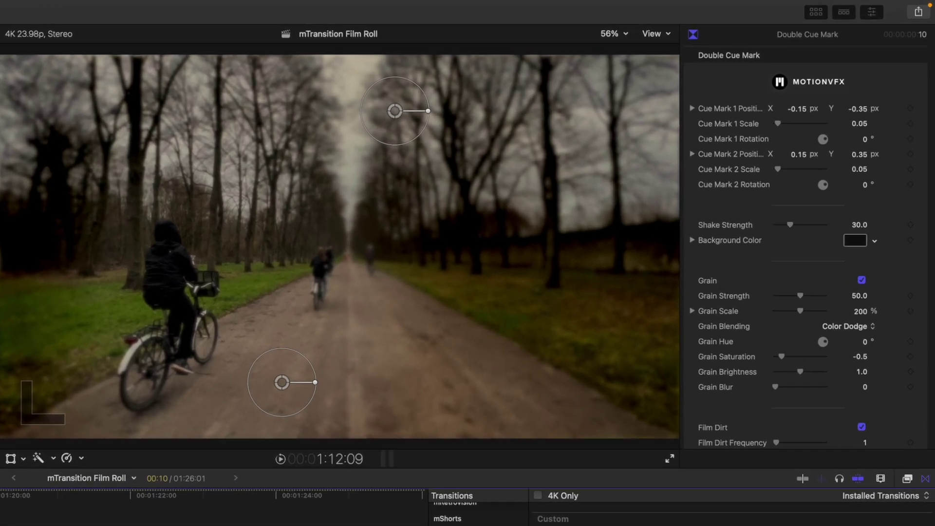
key("space")
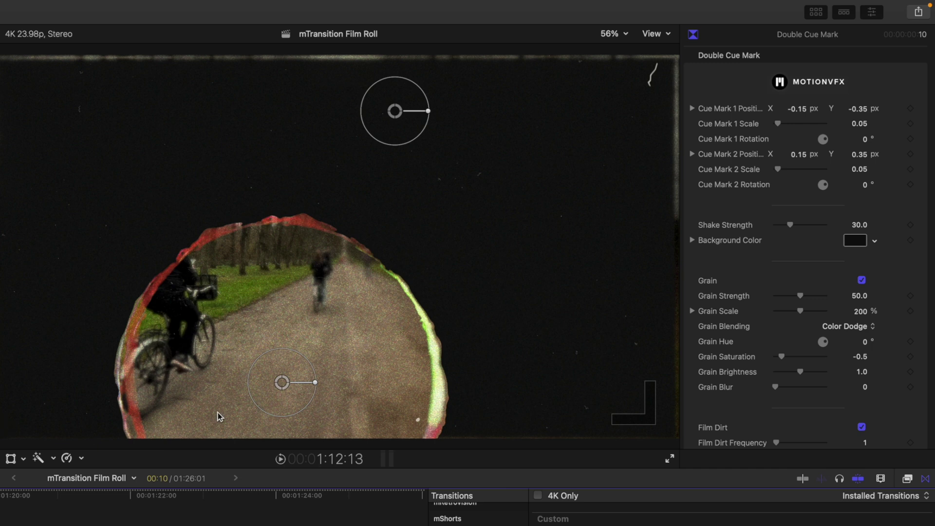
- Move Cue Mark 1 to about X -0.3, Y -0.08 at scale 0.04, and Cue Mark 2 to about X 0.31, Y 0.14
left_click_drag(282, 382, 244, 272)
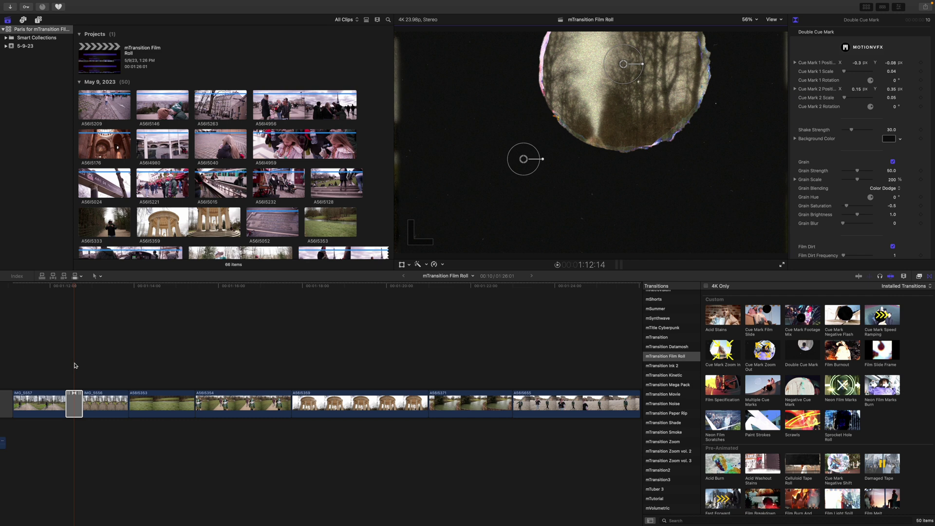
key("Right")
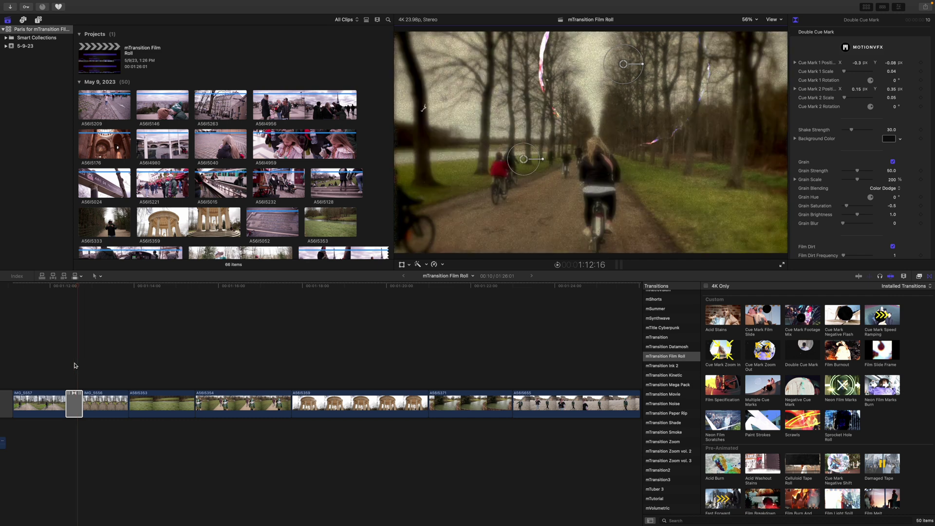
key("Left")
left_click_drag(625, 68, 670, 135)
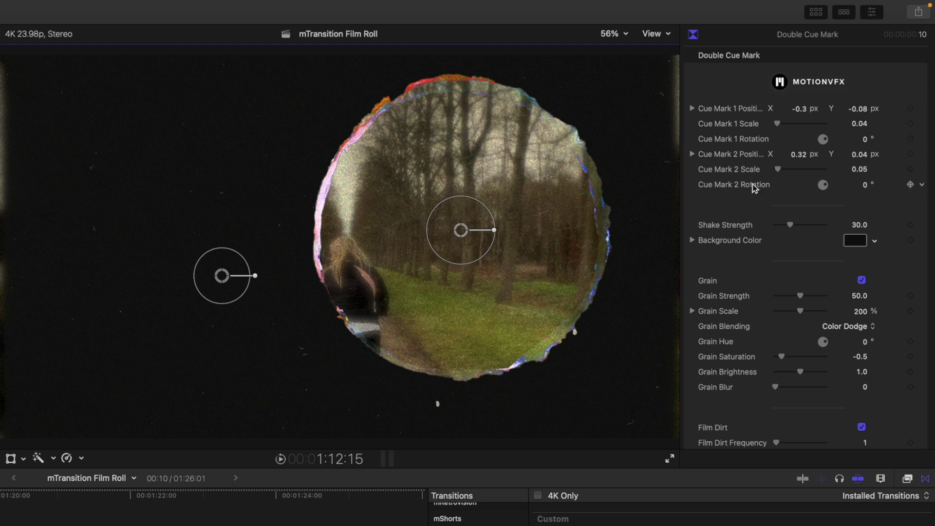
left_click_drag(461, 230, 456, 193)
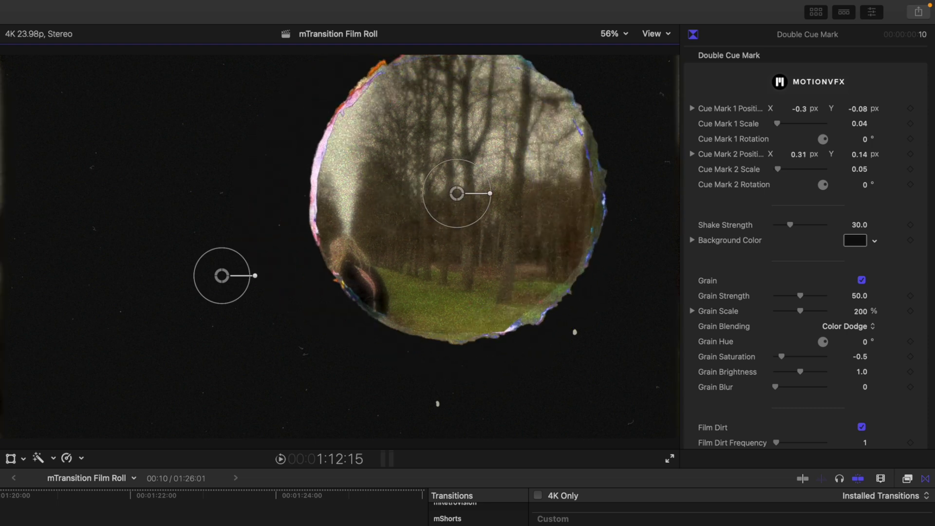
- Play the Double Cue Mark transition and step through its frames in both directions to check the two cue mark cut-outs
key("space")
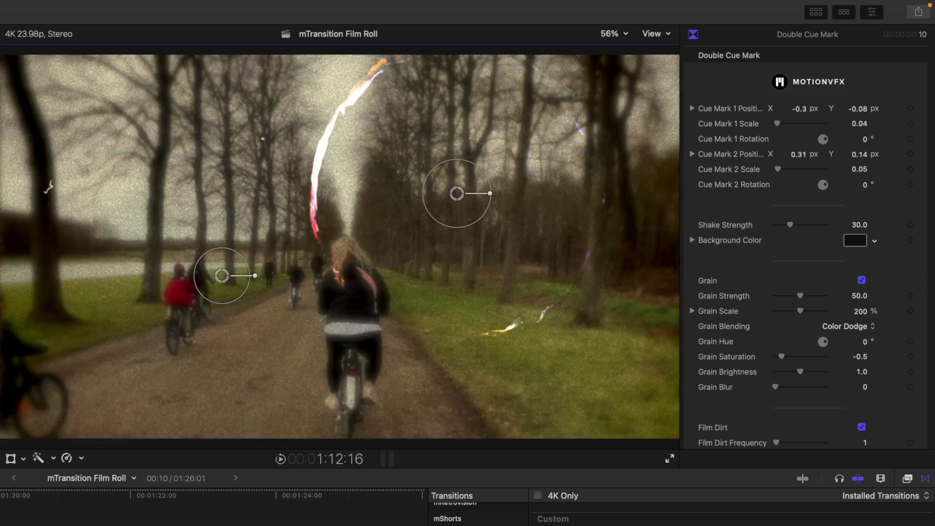
key("Left")
key("Left")
key("Left")
key("Left")
key("Left")
key("Left")
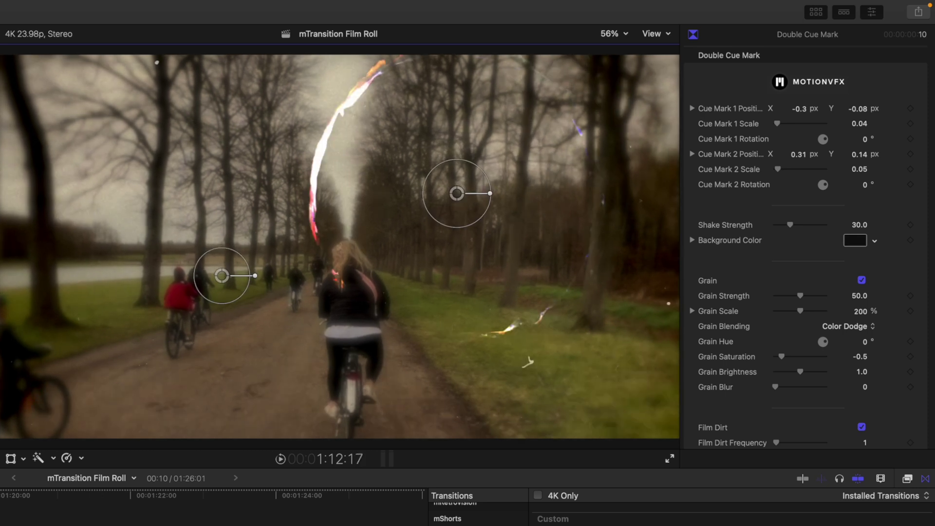
key("Left")
key("Left")
key("Left")
key("Left")
key("Left")
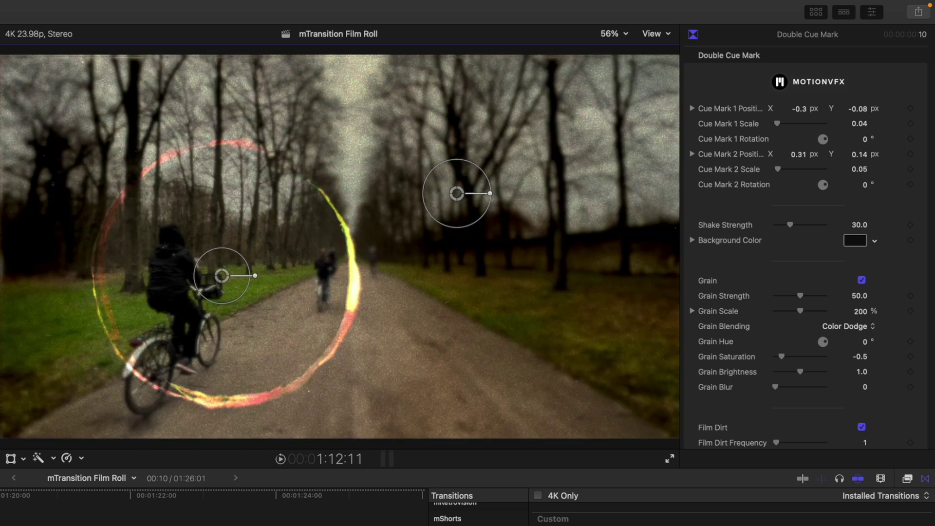
key("Right")
key("Right")
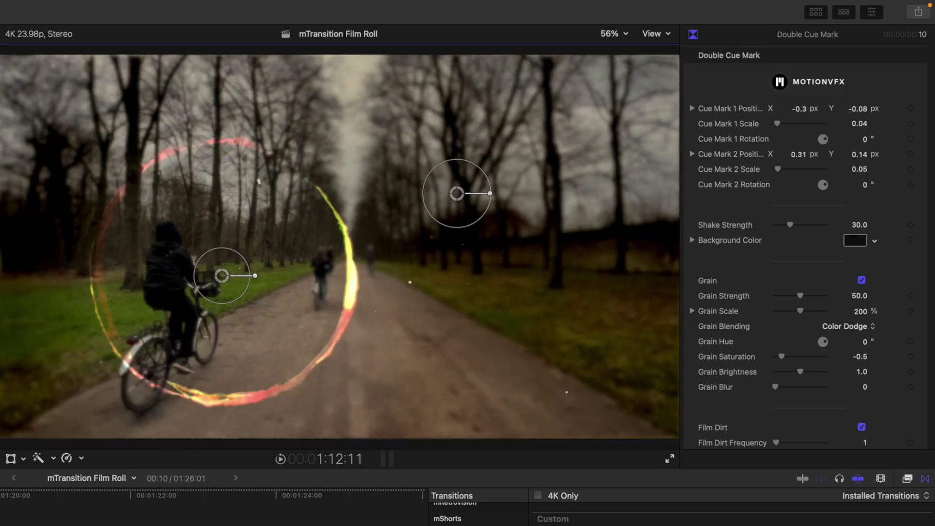
key("Right")
key("Right")
key("Right")
key("Right")
key("Right")
key("Right")
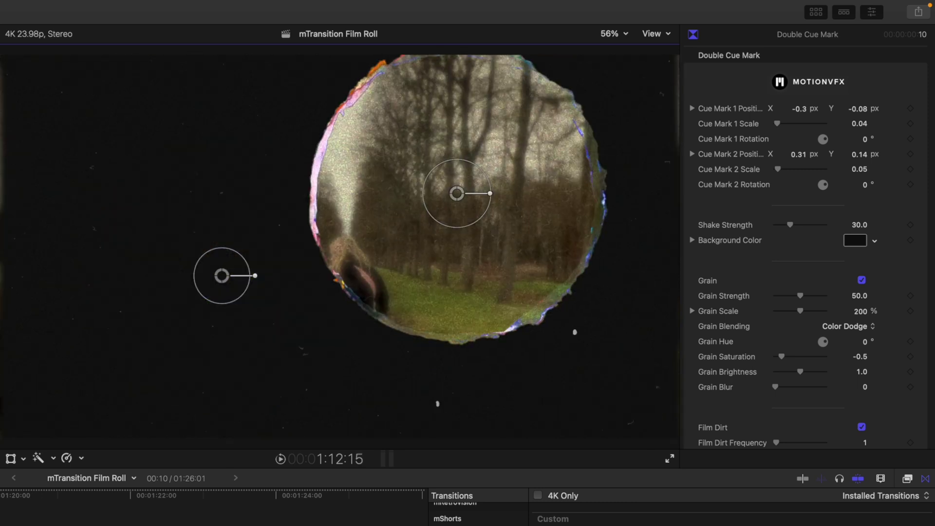
key("Left")
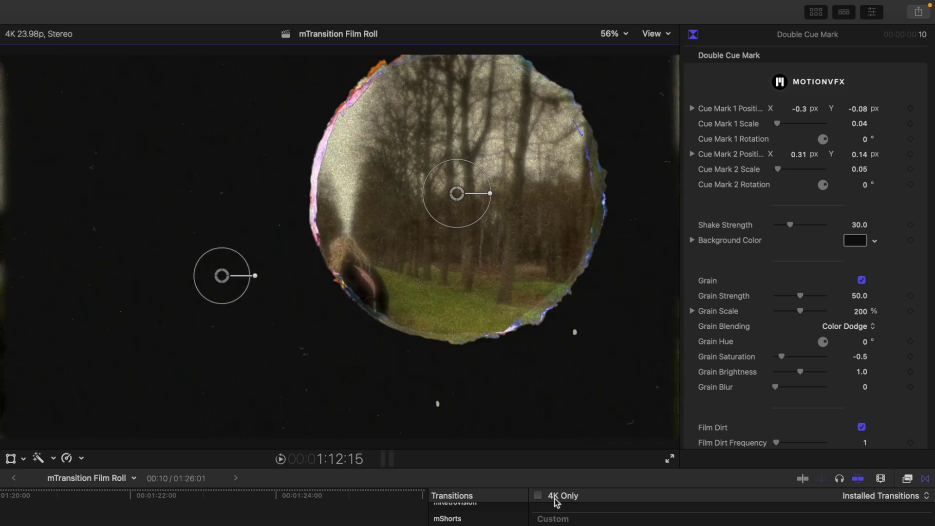
- Frame the cyclists by moving Cue Mark 2 to about X 0.04, Y -0.03 and Cue Mark 1 to about X -0.45, Y -0.15
left_click_drag(456, 192, 354, 258)
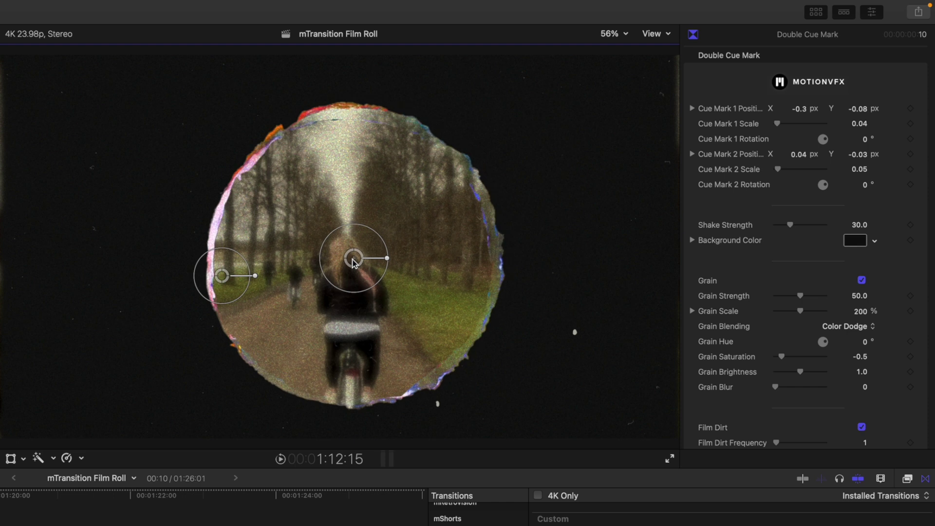
key("Left")
key("Left")
key("Left")
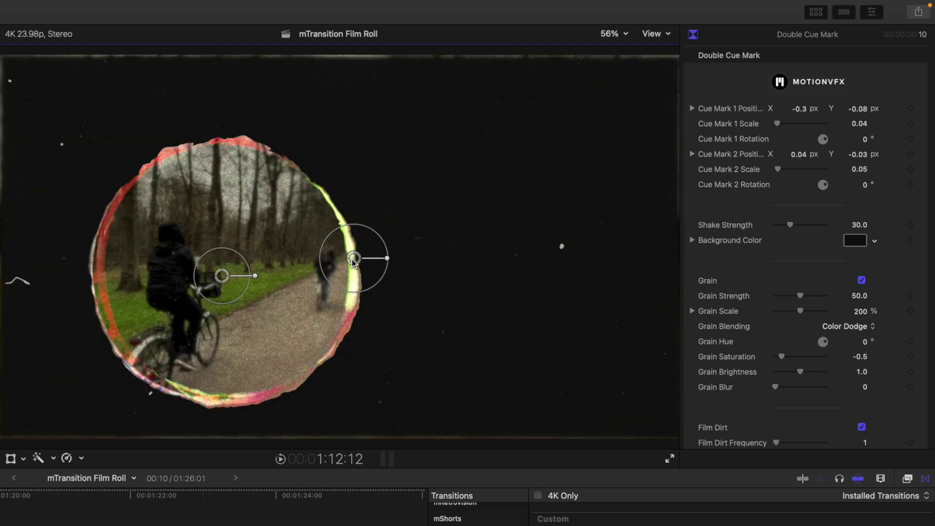
left_click_drag(218, 279, 165, 308)
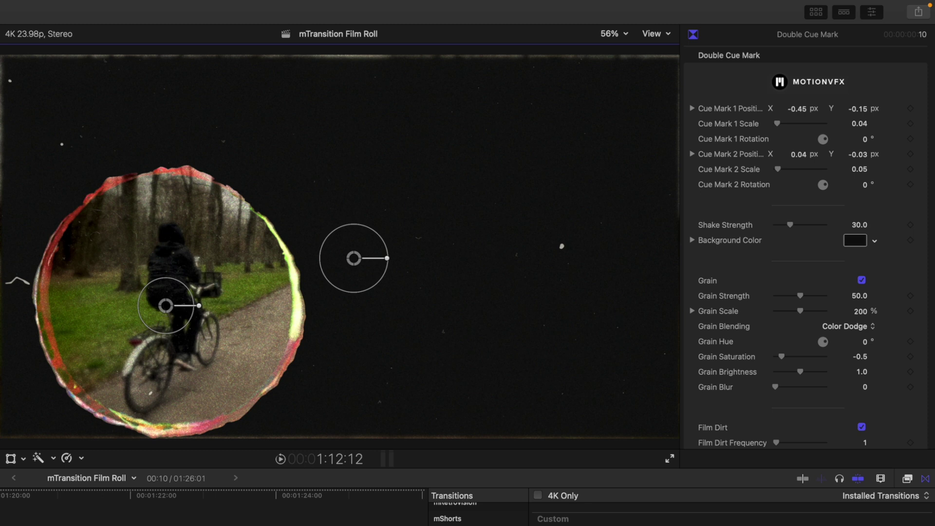
key("Right")
key("Right")
key("Right")
key("Right")
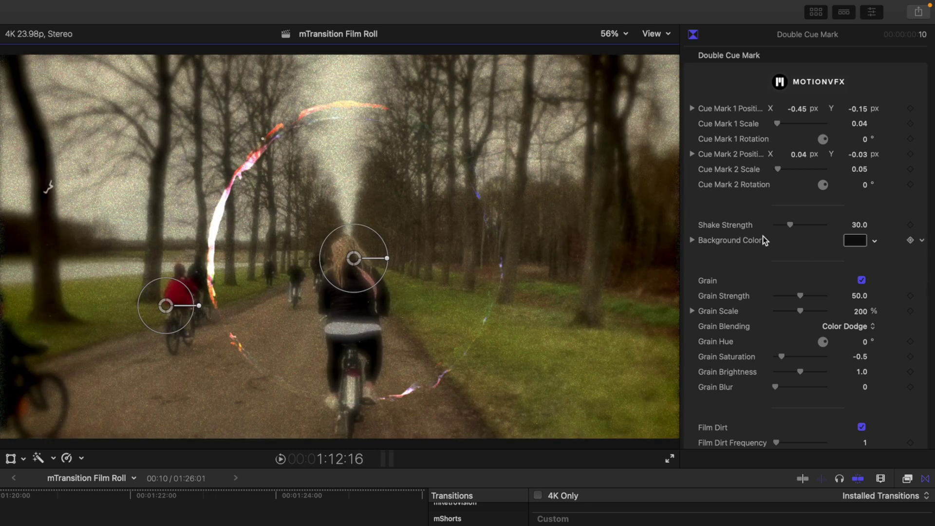
- Set the Double Cue Mark's Shake Strength to about 77.23, and toggle its Grain off and back on
left_click_drag(790, 225, 813, 231)
scroll(857, 268, "down", 1)
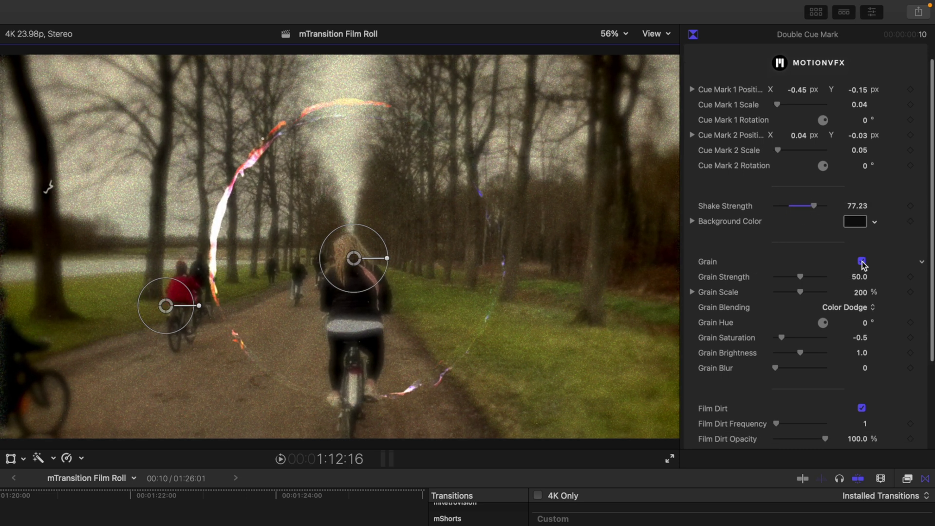
left_click(860, 262)
left_click(858, 262)
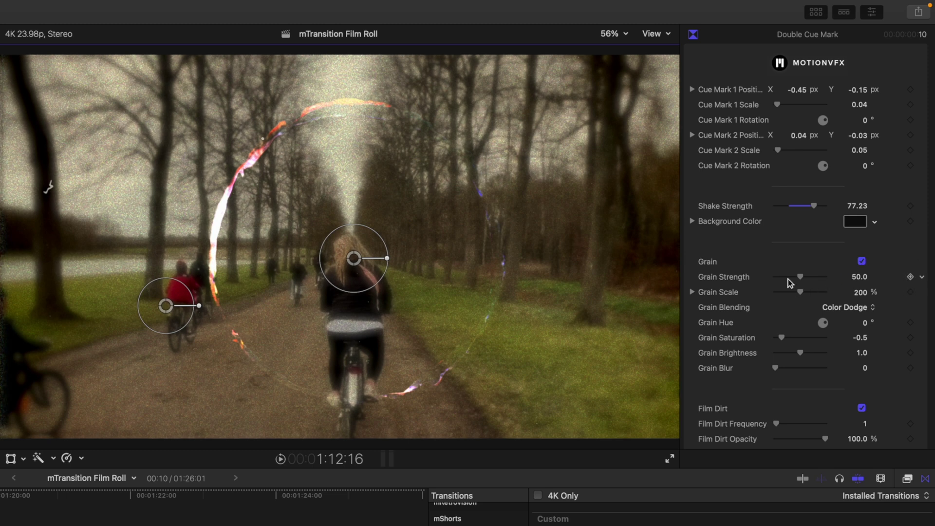
scroll(788, 314, "down", 5)
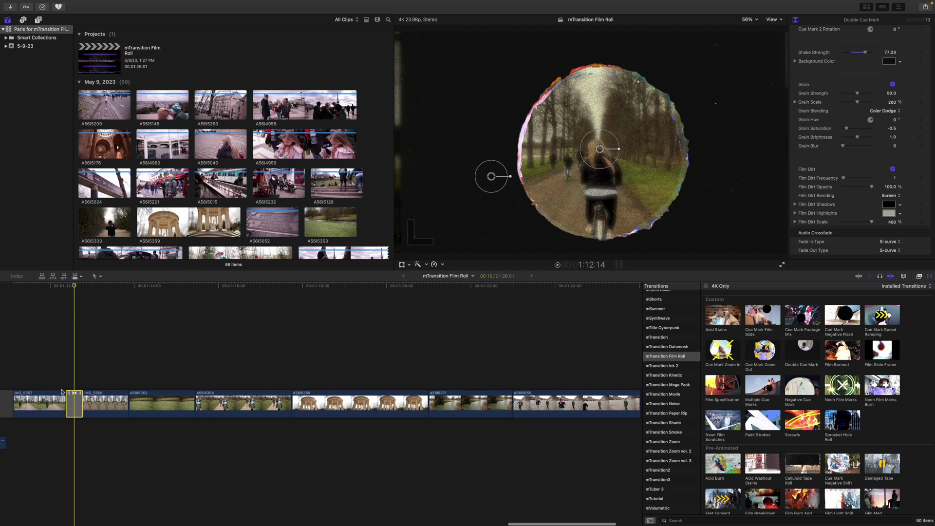
- Lengthen the Double Cue Mark transition to a duration of 1:02 and play it back
left_click_drag(68, 403, 53, 404)
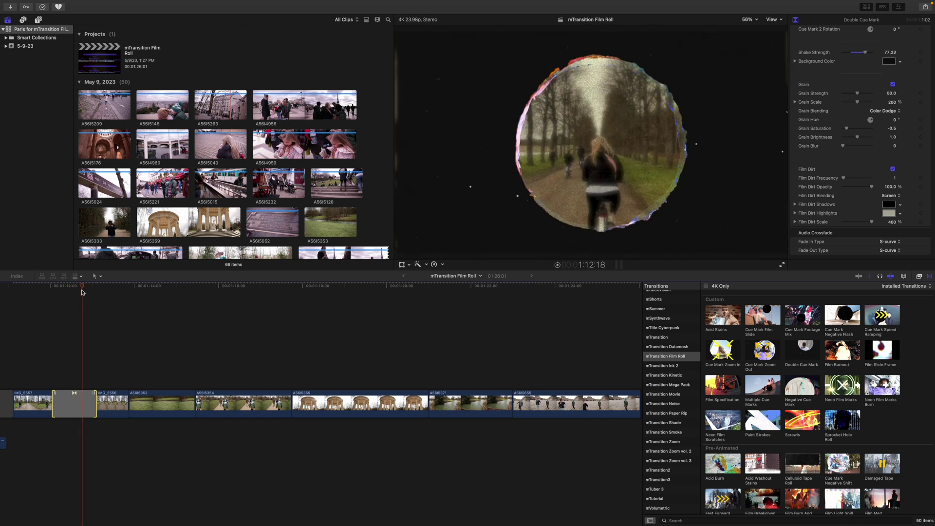
key("space")
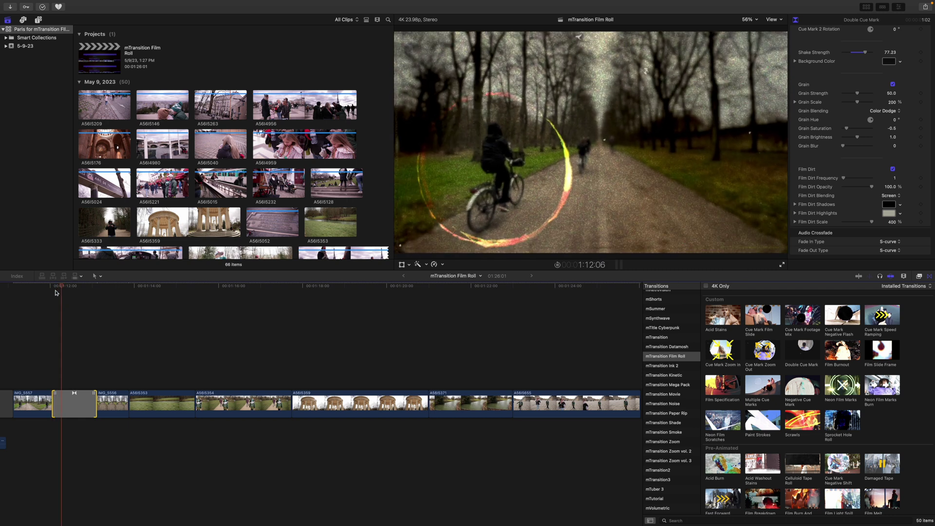
key("space")
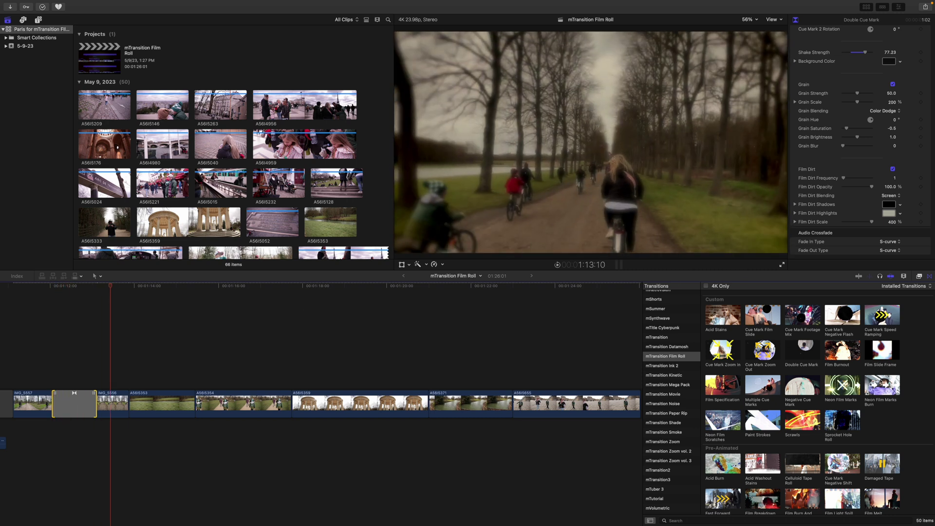
- Add the Scrawls transition to the cut between IMG_5556 and A56I5353 and play across it
scroll(892, 419, "down", 1)
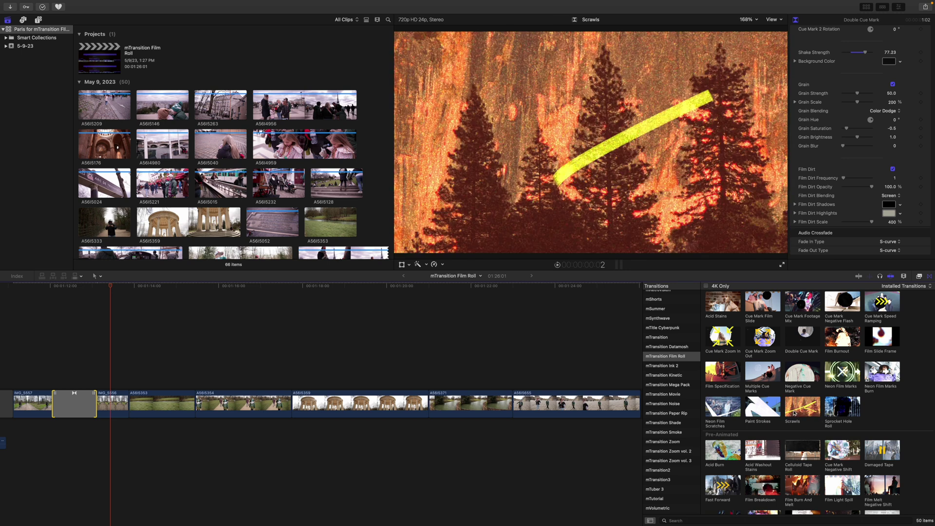
left_click_drag(801, 411, 130, 407)
left_click(111, 292)
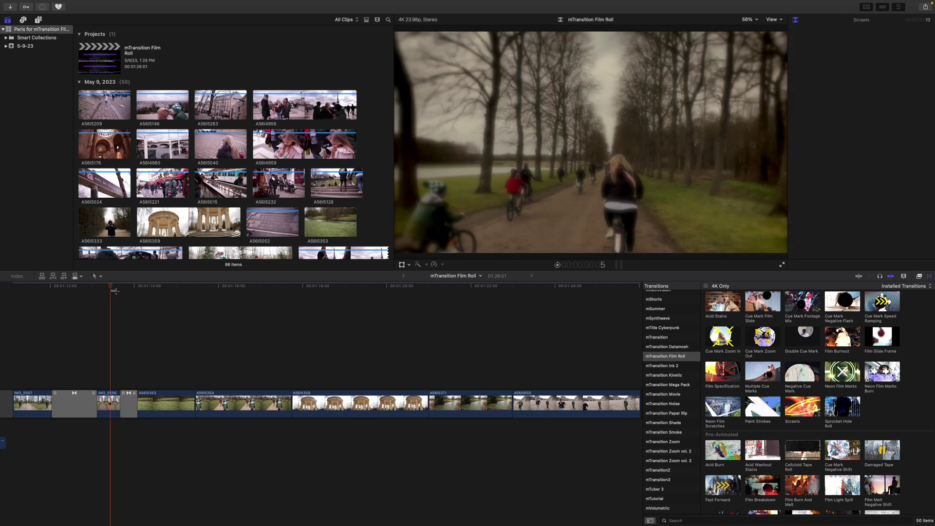
key("space")
key("space")
- Step back through the frames of the Scrawls transition and select it to show its settings
key("Left")
key("Left")
key("Left")
key("Left")
key("Left")
key("Left")
key("Left")
key("Left")
key("Left")
key("Left")
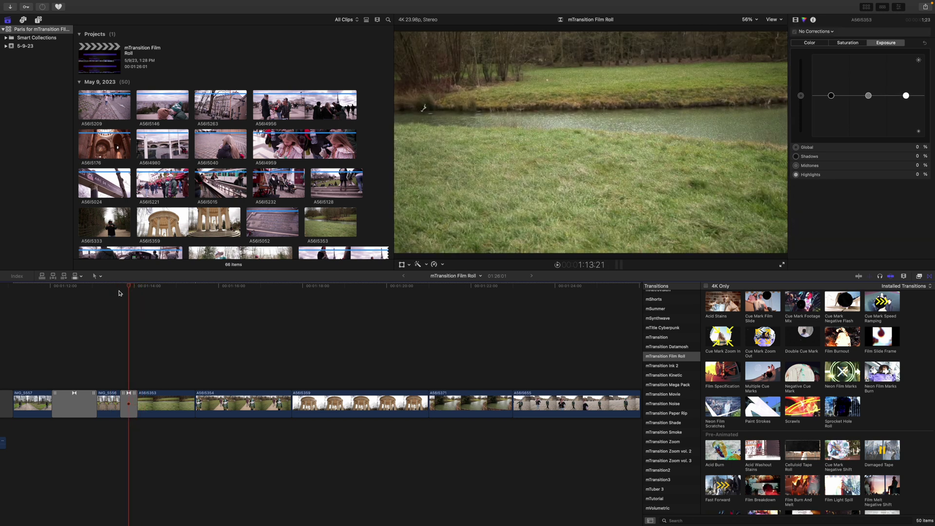
left_click(127, 406)
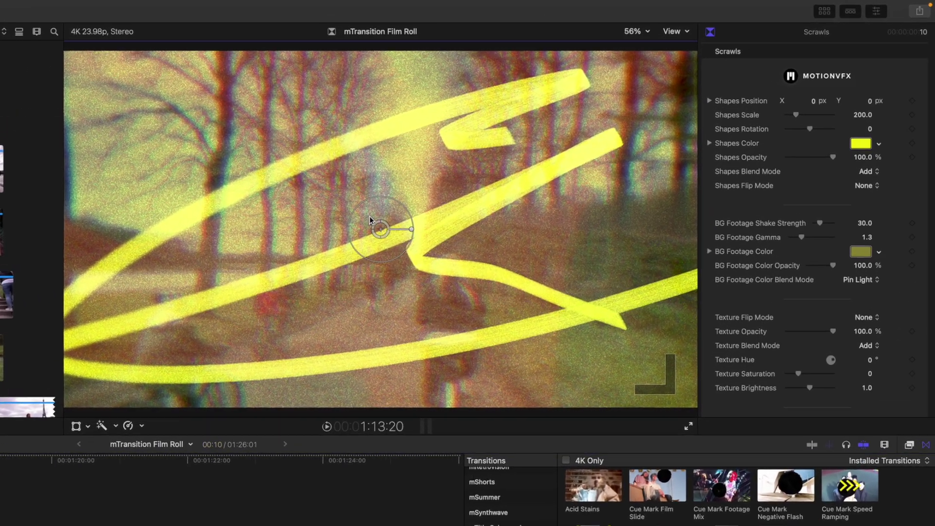
- Enlarge the scrawl shapes to a scale of about 230.6 and rotate them to about -0.3 with the on-screen control
left_click_drag(591, 143, 591, 143)
left_click_drag(416, 205, 345, 243)
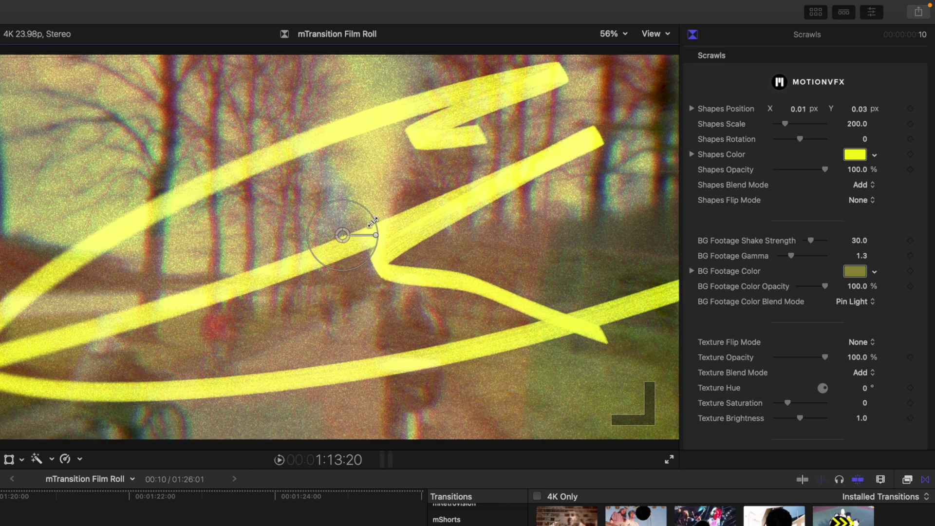
left_click_drag(372, 222, 373, 244)
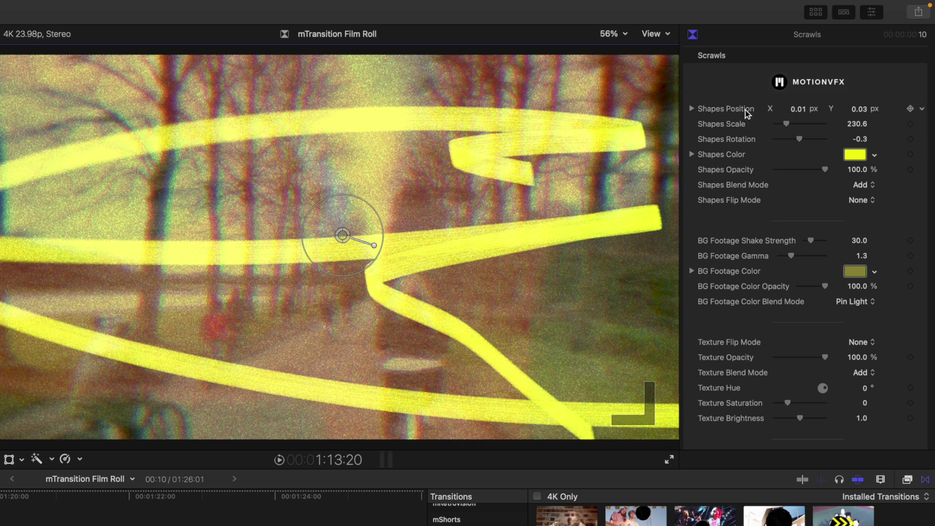
- Change the Scrawls transition's Shapes Color to white
scroll(746, 144, "down", 1)
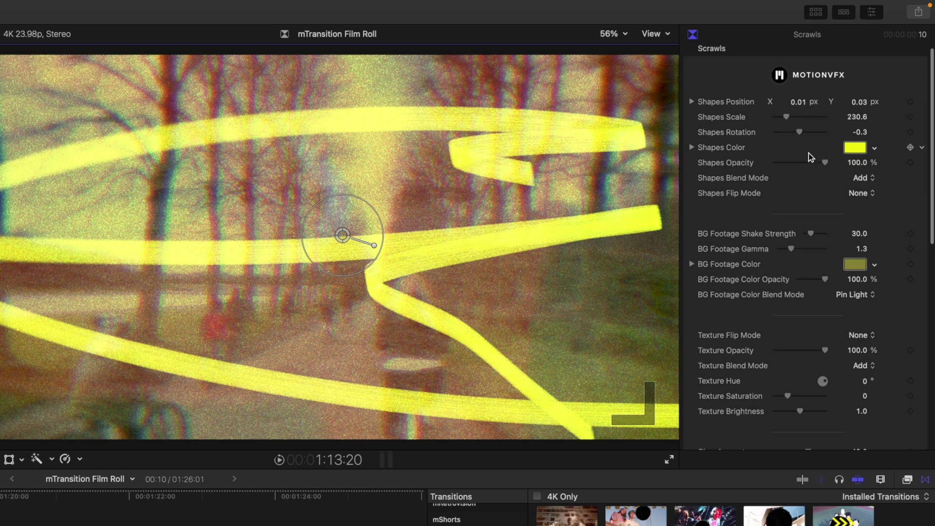
left_click(854, 148)
left_click(395, 265)
left_click_drag(448, 252, 554, 238)
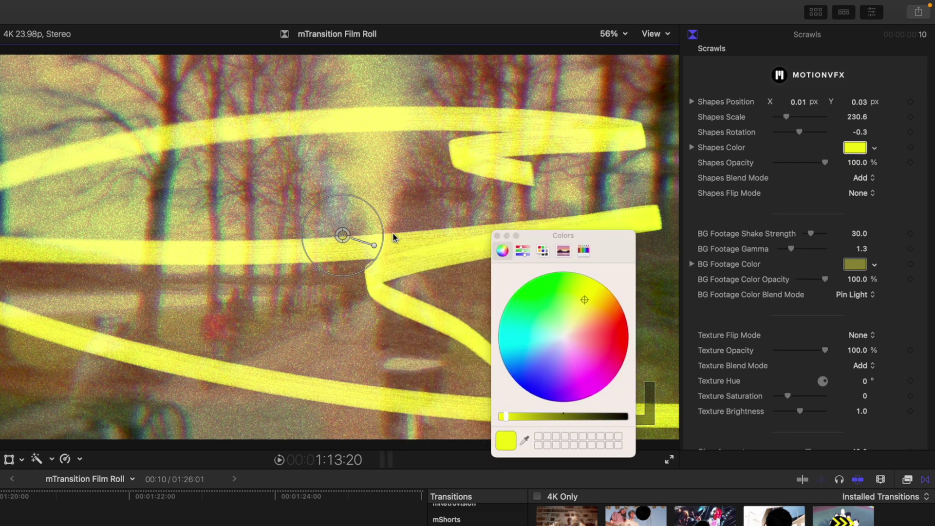
left_click(576, 290)
mouse_move(576, 292)
left_mouse_down()
mouse_move(563, 290)
mouse_move(563, 336)
mouse_move(526, 348)
mouse_move(547, 375)
mouse_move(601, 363)
mouse_move(565, 339)
left_mouse_up()
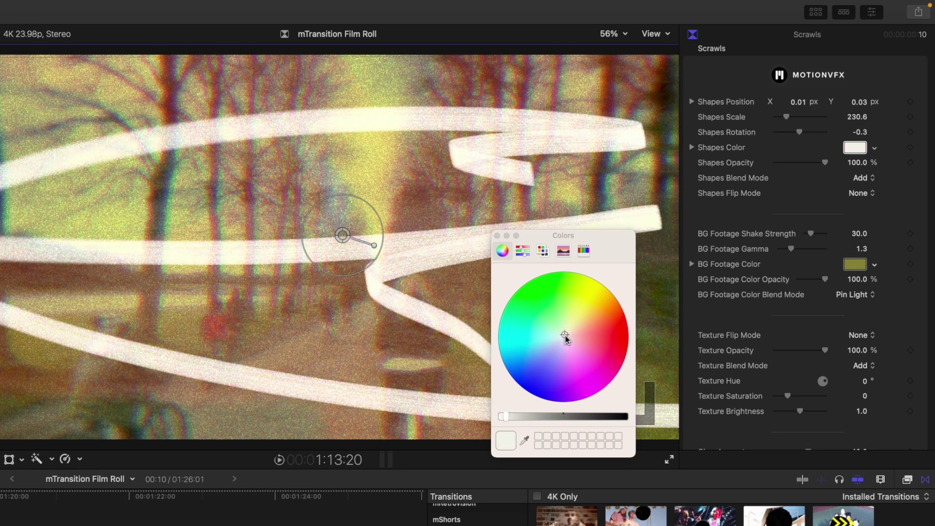
left_click(497, 236)
- Set the Scrawls BG Footage Shake Strength to about 54.44 and its BG Footage Gamma to about 1.17
scroll(734, 200, "down", 3)
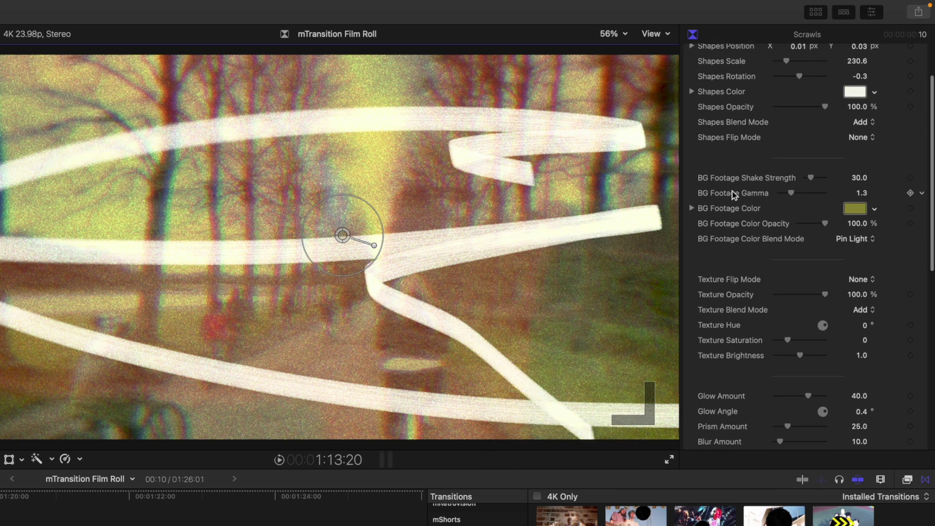
left_click_drag(811, 177, 818, 177)
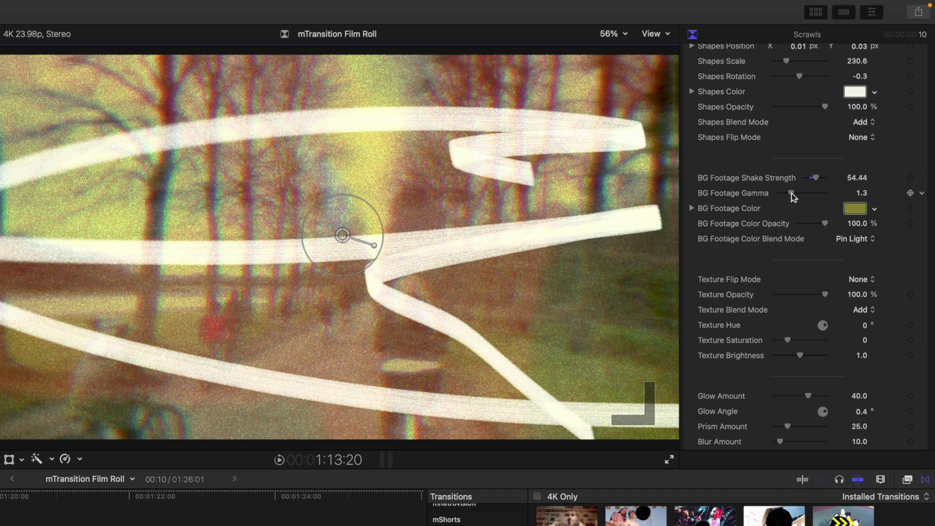
left_click_drag(791, 193, 770, 205)
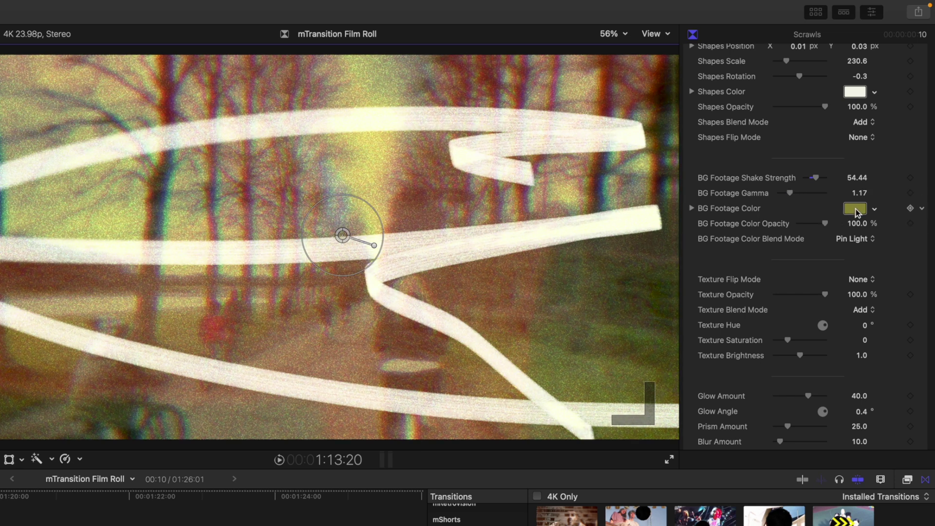
- Lower the BG Footage Color Opacity to 0% and return it to 100%
left_click_drag(824, 224, 792, 226)
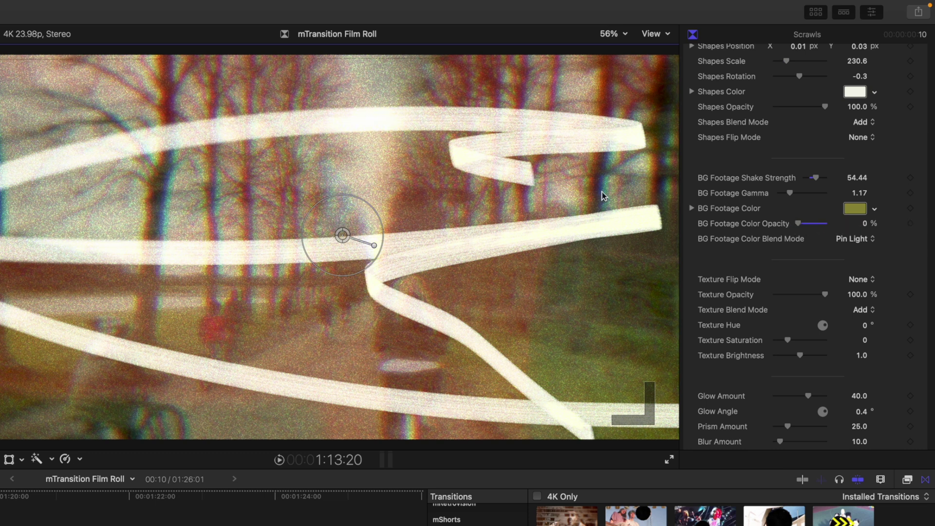
left_click_drag(799, 223, 827, 226)
- Try the Vertical, Horizontal and Both settings for Texture Flip Mode, and return it to None
scroll(766, 247, "down", 2)
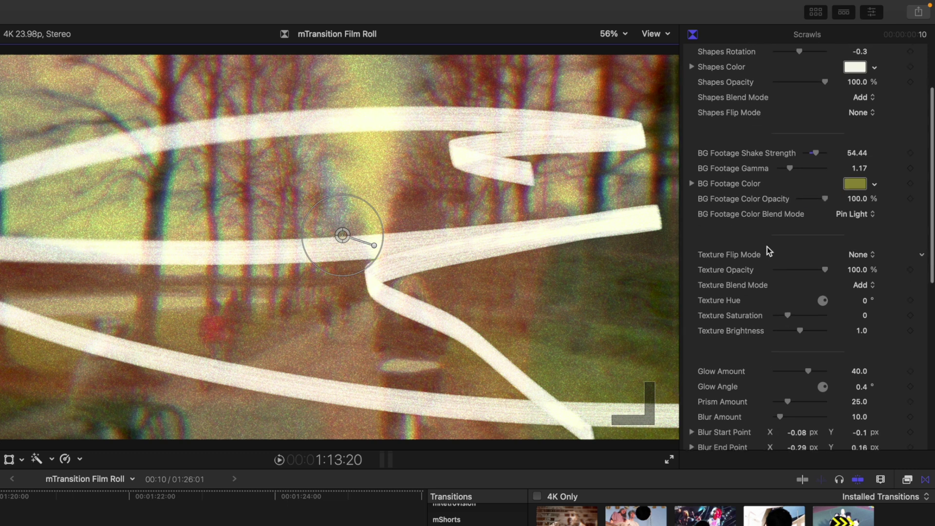
left_click(843, 256)
left_click(860, 265)
left_click(857, 255)
left_click(859, 270)
left_click(858, 258)
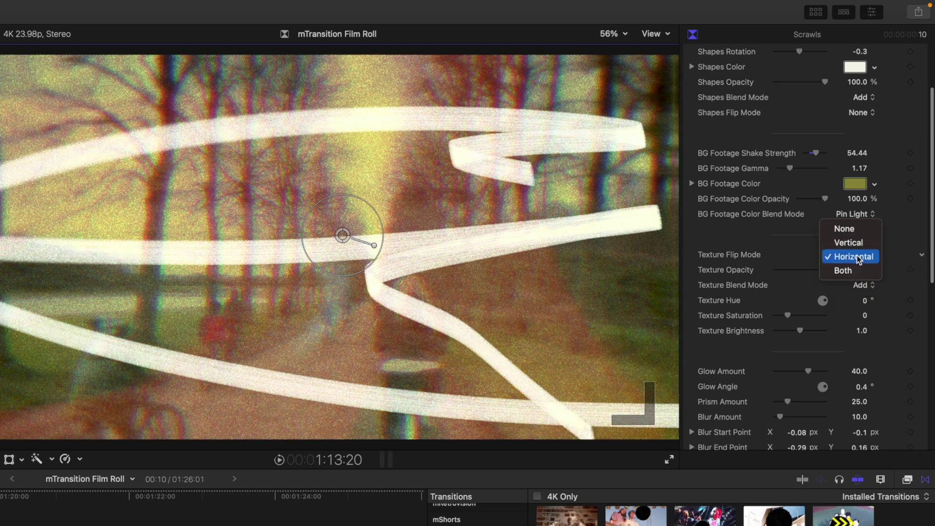
left_click(859, 271)
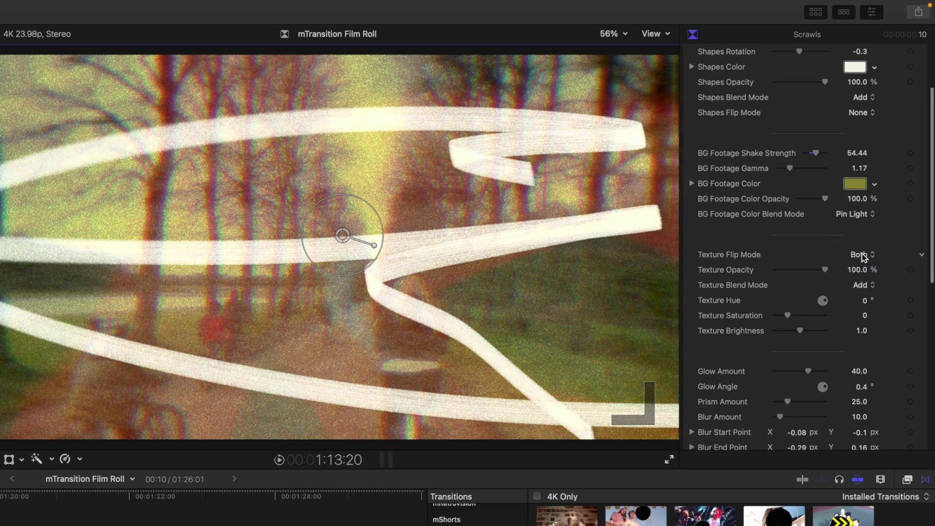
left_click(862, 257)
left_click(863, 216)
- Toggle the Scrawls transition's Grain off and back on
scroll(780, 242, "down", 5)
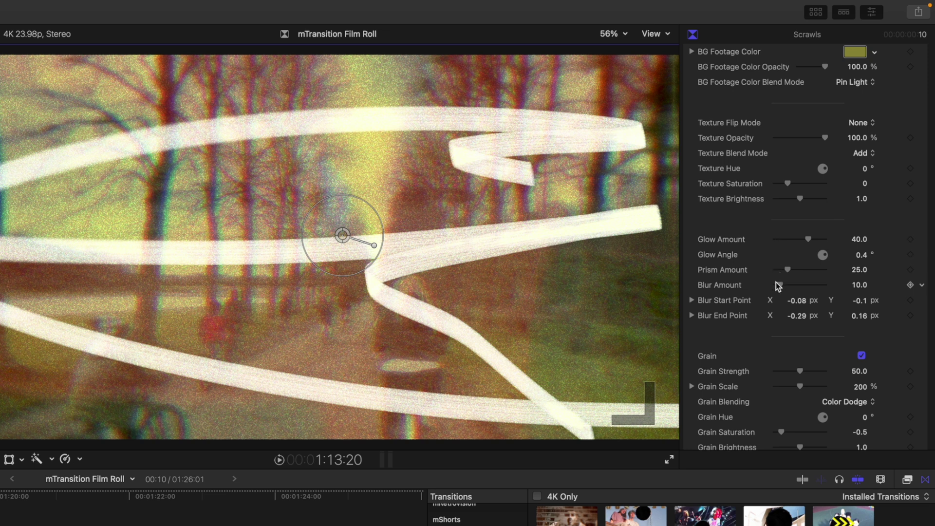
scroll(776, 282, "down", 2)
scroll(755, 261, "down", 5)
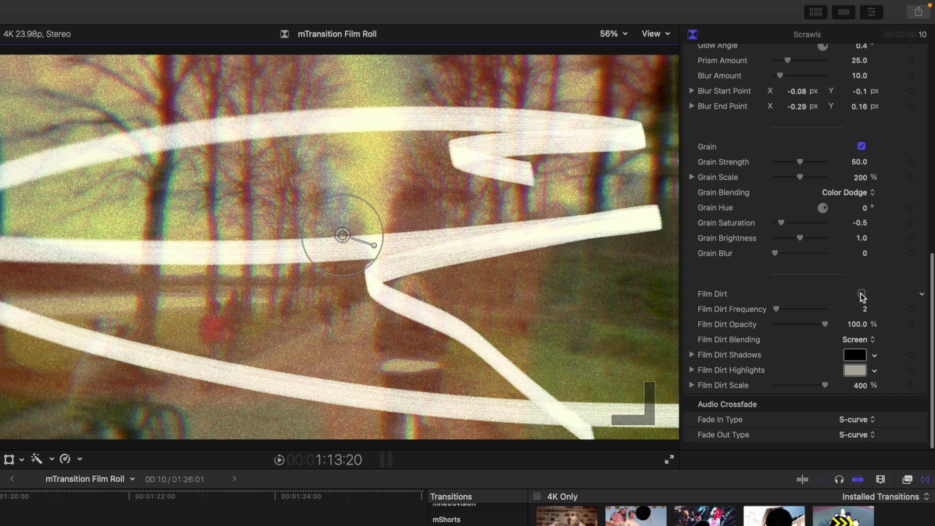
left_click(860, 147)
left_click(861, 146)
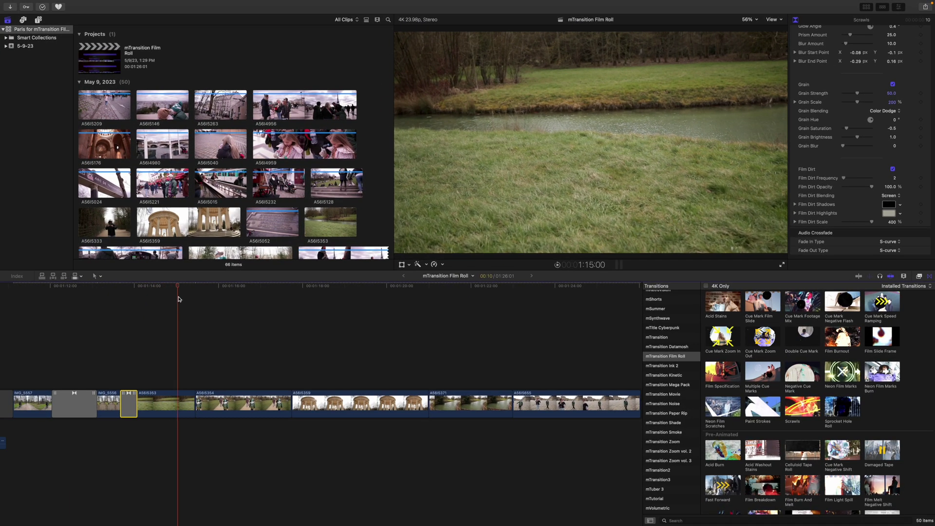
- Add the Celluloid Tape Roll transition to the cut between A56I5353 and A56I5354 and play across it
scroll(885, 405, "down", 5)
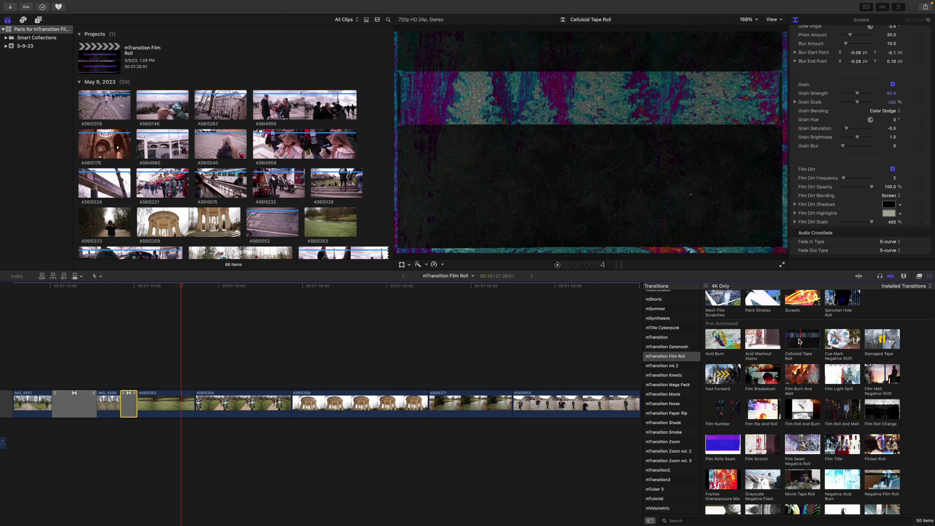
left_click_drag(802, 341, 203, 405)
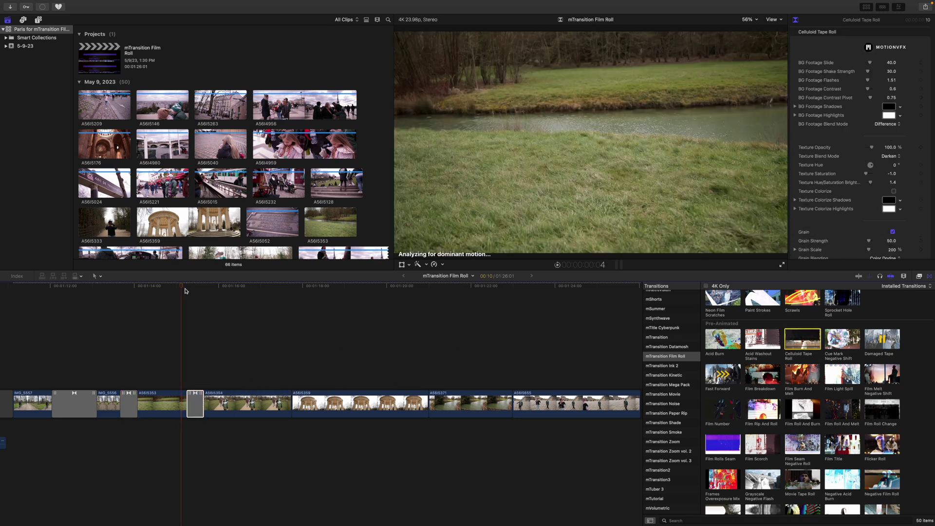
key("space")
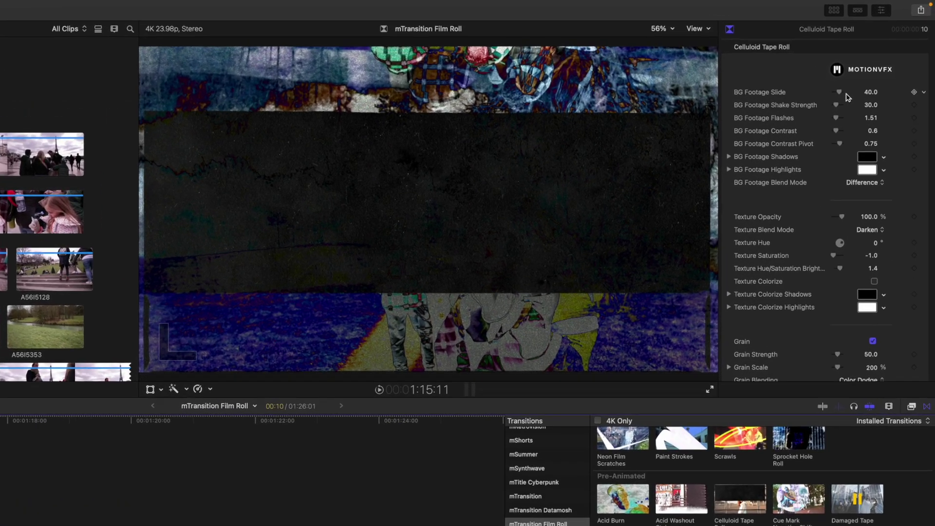
- Set the Celluloid Tape Roll's BG Footage Slide to about 53.51, Shake Strength to 46.31, Flashes to 2.72 and Contrast to 1.19
left_click_drag(868, 62, 871, 63)
left_click_drag(822, 109, 821, 153)
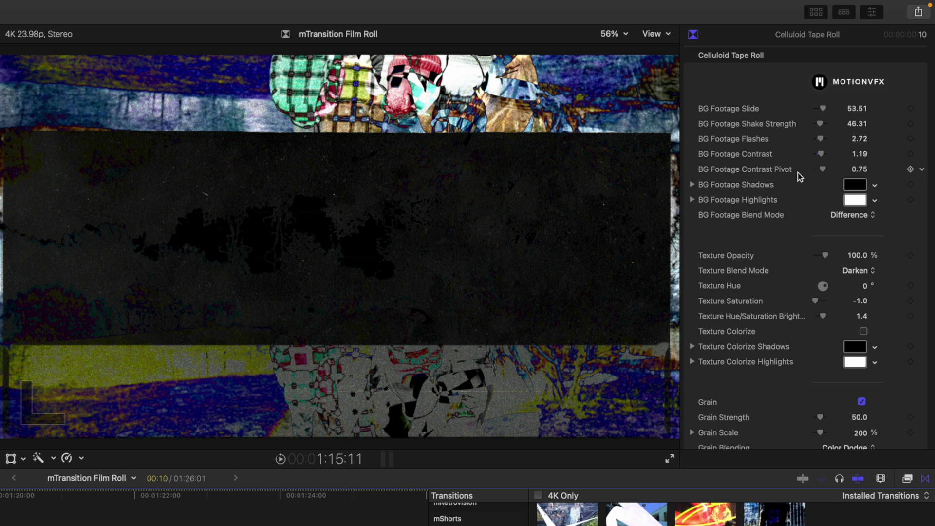
- Try the BG Footage Blend Mode as Normal and return it to Difference
scroll(797, 173, "down", 5)
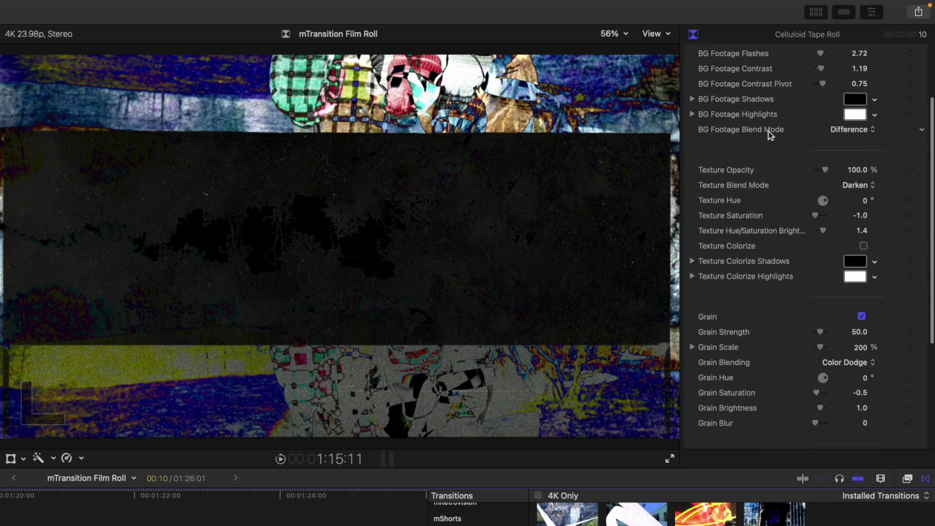
scroll(750, 120, "down", 3)
left_click(849, 85)
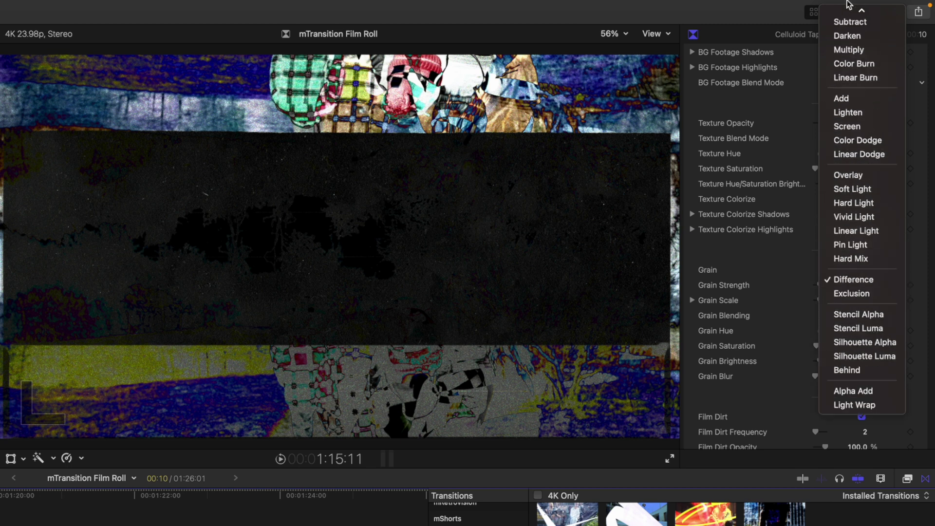
left_click(844, 33)
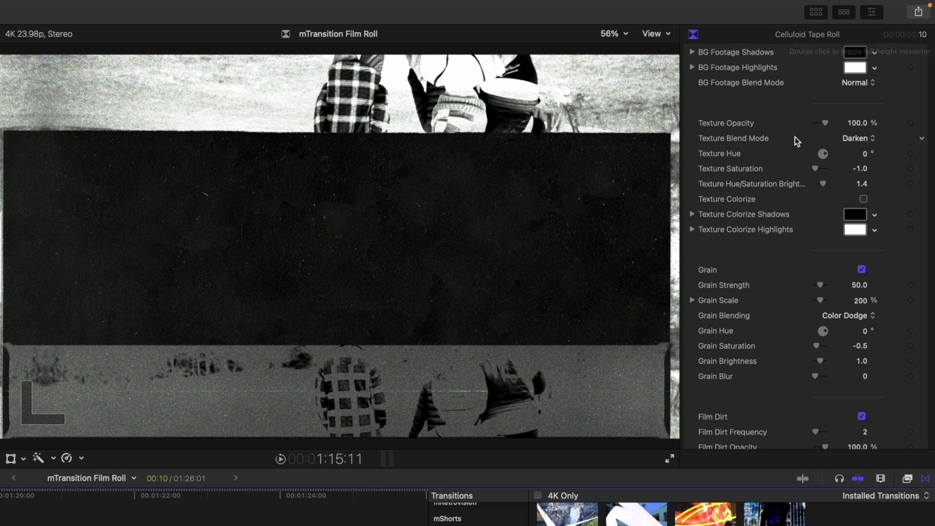
scroll(794, 137, "up", 2)
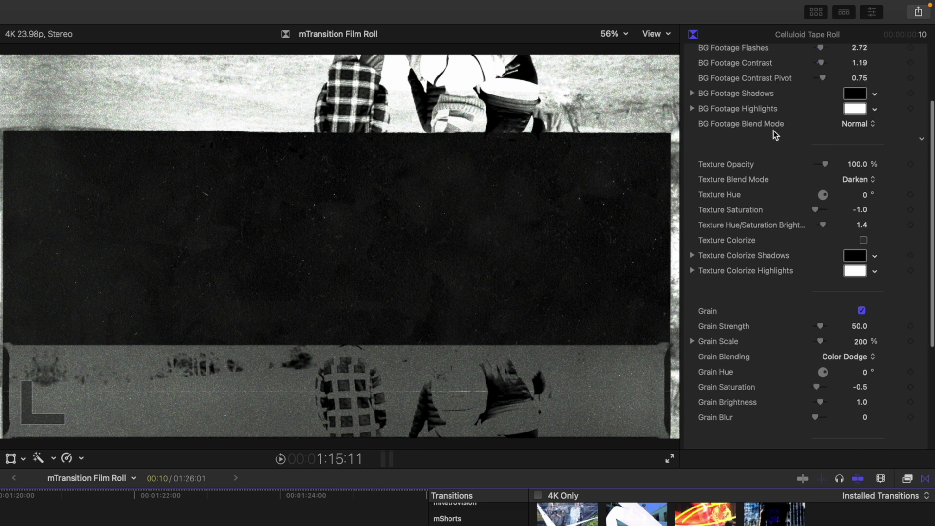
left_click(854, 123)
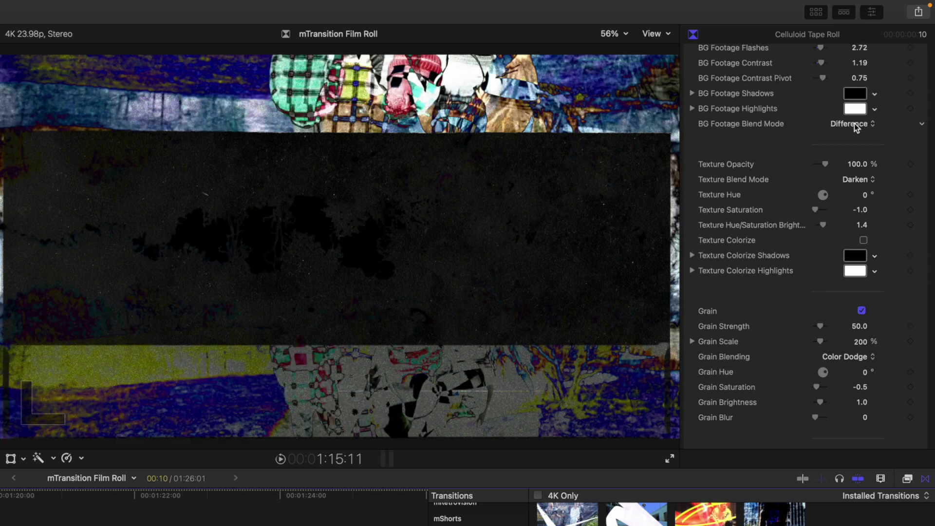
- Turn on Texture Colorize, set its shadows to a dark yellow, and turn Texture Colorize off again
scroll(796, 156, "down", 3)
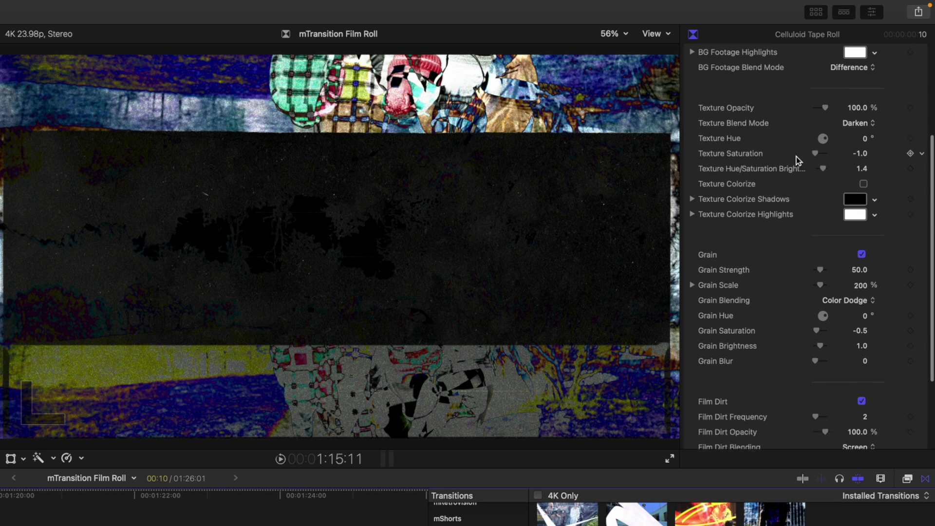
mouse_move(826, 96)
left_mouse_down()
mouse_move(836, 100)
mouse_move(815, 98)
mouse_move(834, 100)
left_mouse_up()
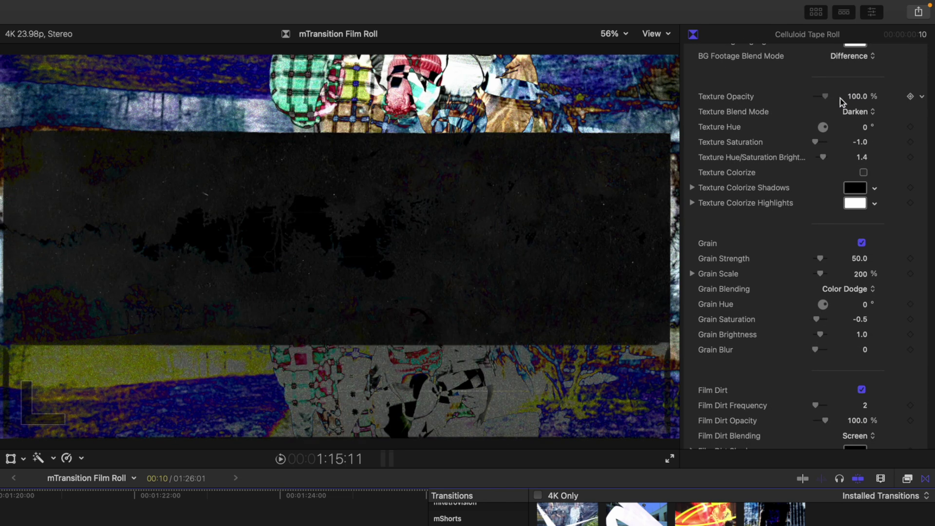
scroll(775, 126, "down", 1)
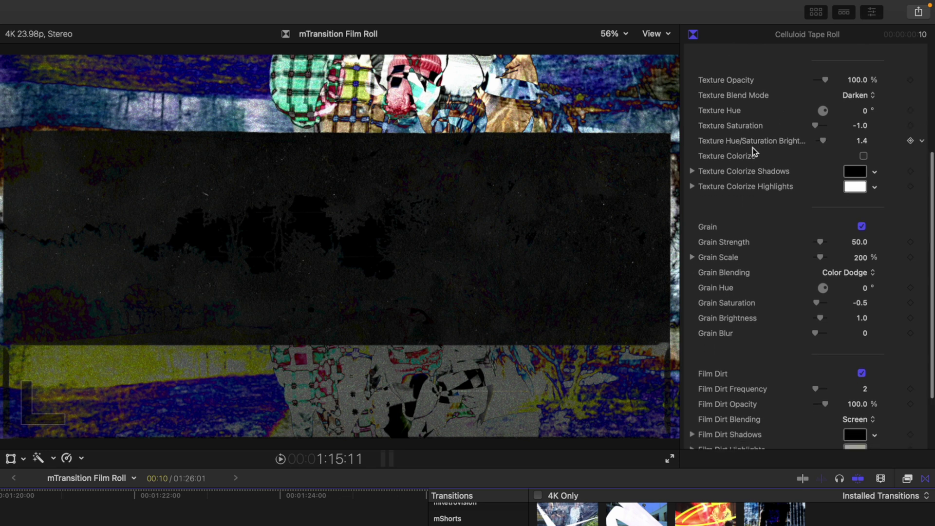
scroll(754, 151, "down", 1)
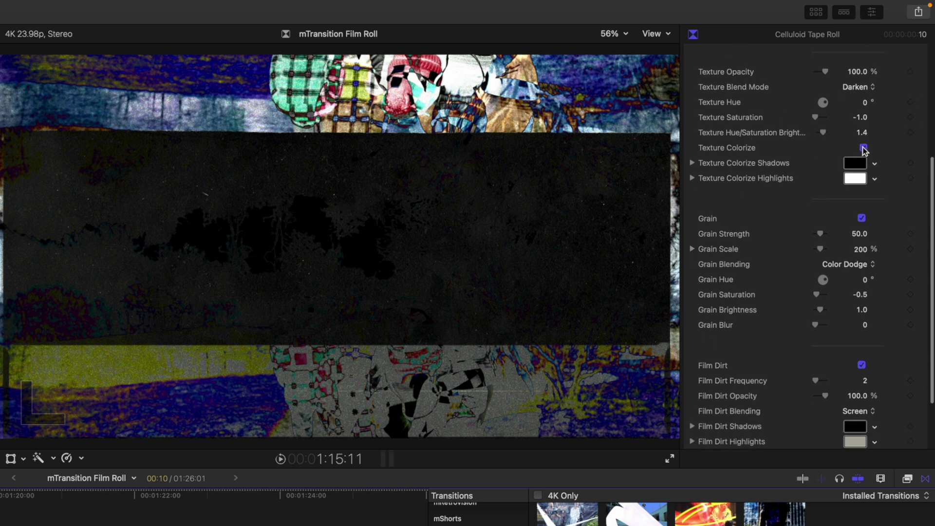
left_click(854, 163)
left_click_drag(566, 414, 597, 412)
left_click_drag(564, 334, 594, 297)
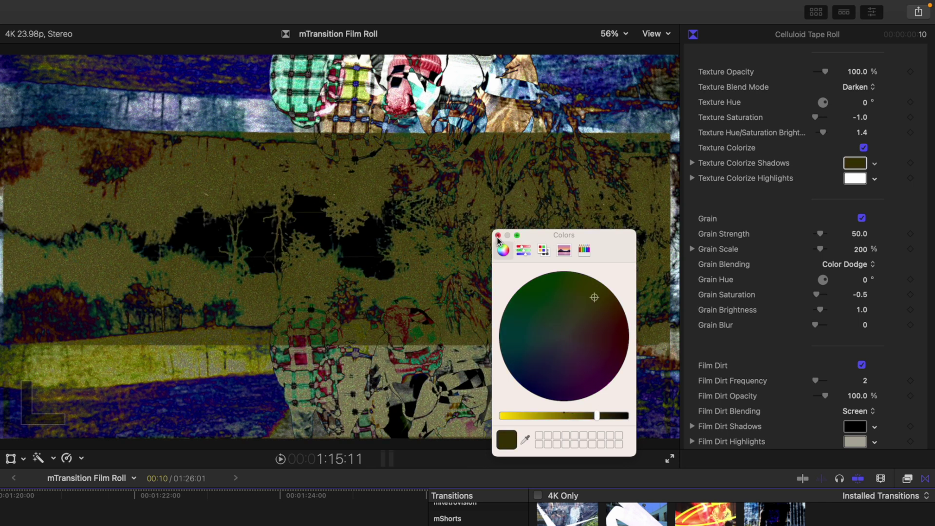
left_click(497, 235)
left_click(863, 148)
scroll(786, 180, "down", 3)
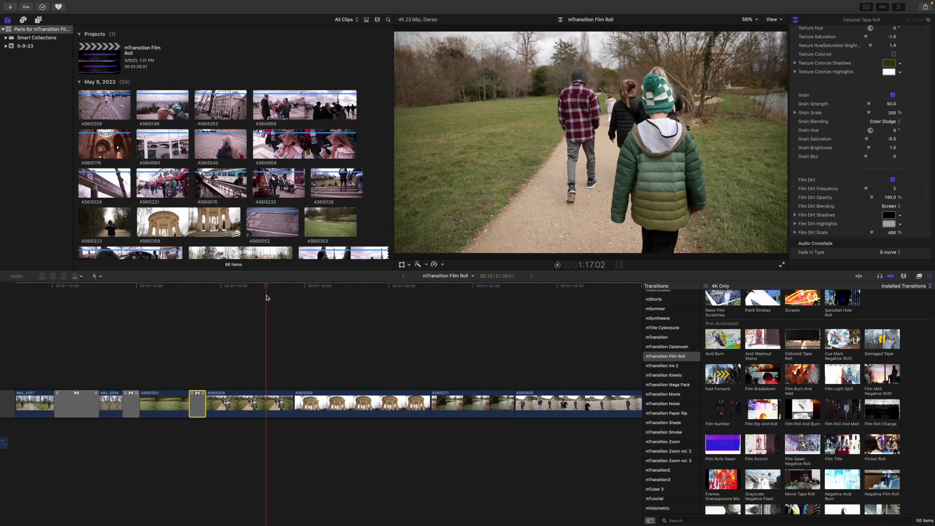
- Add the pre-animated Fast Forward transition to the cut between A56I5354 and A56I5359
scroll(767, 403, "down", 2)
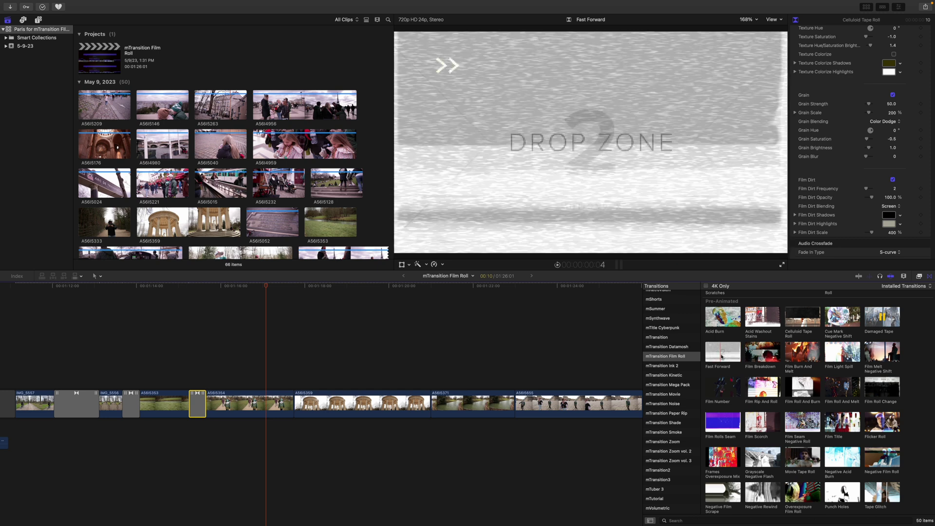
left_click_drag(721, 357, 295, 403)
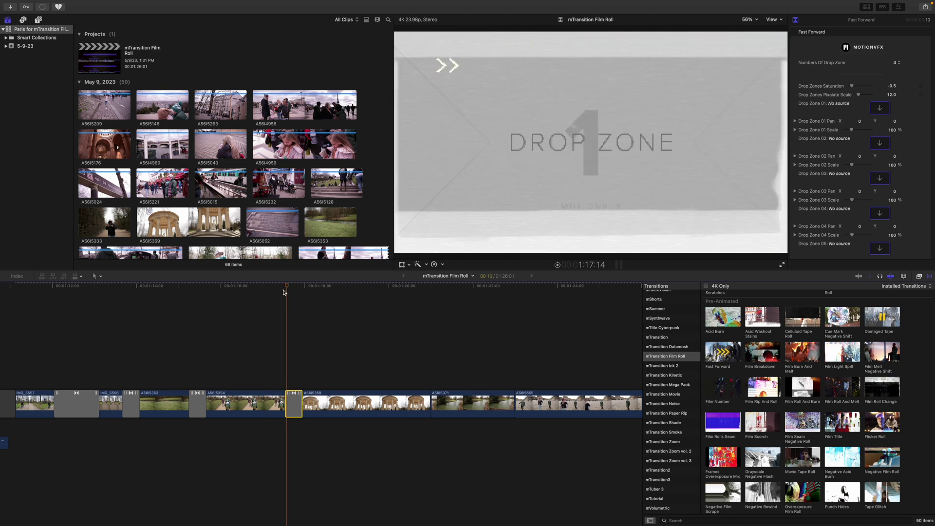
- Step forward frame by frame through the Fast Forward transition to examine its drop zones
key("Right")
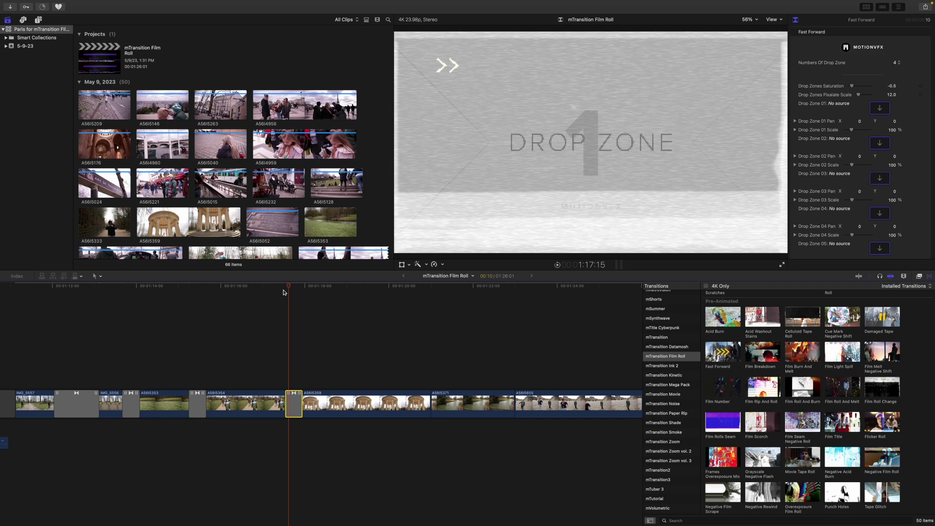
key("Right")
key("Right")
key("Right")
key("Right")
key("Right")
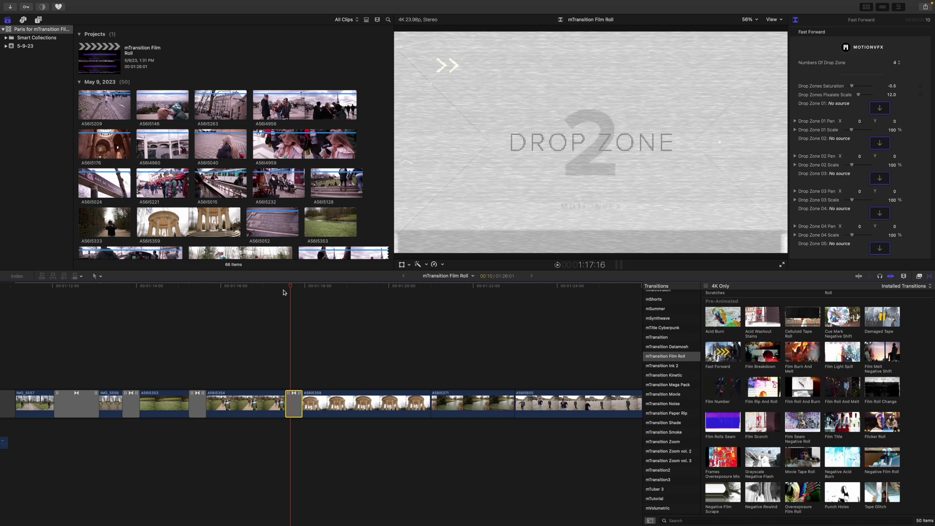
key("Right")
key("Right")
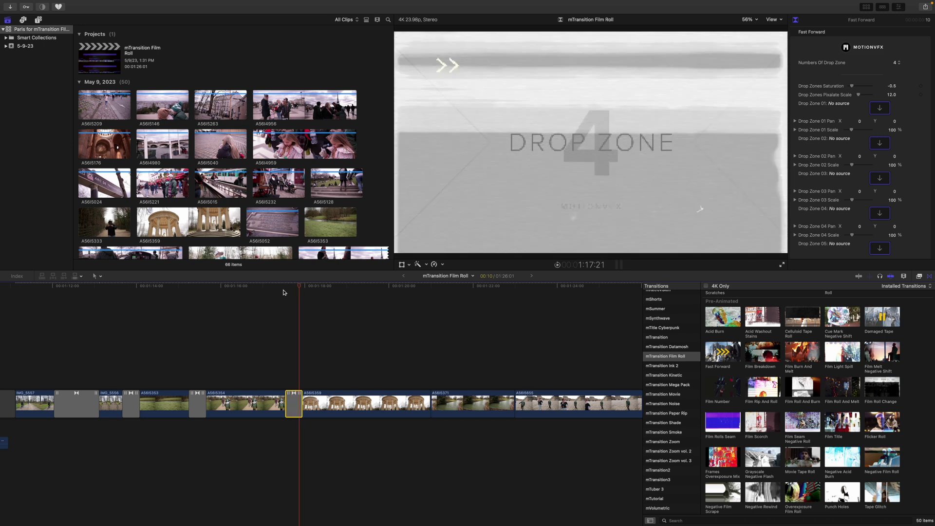
- Try 8 as the number of drop zones in the Fast Forward transition and return it to 4
key("Left")
key("Left")
key("Left")
key("Left")
key("Left")
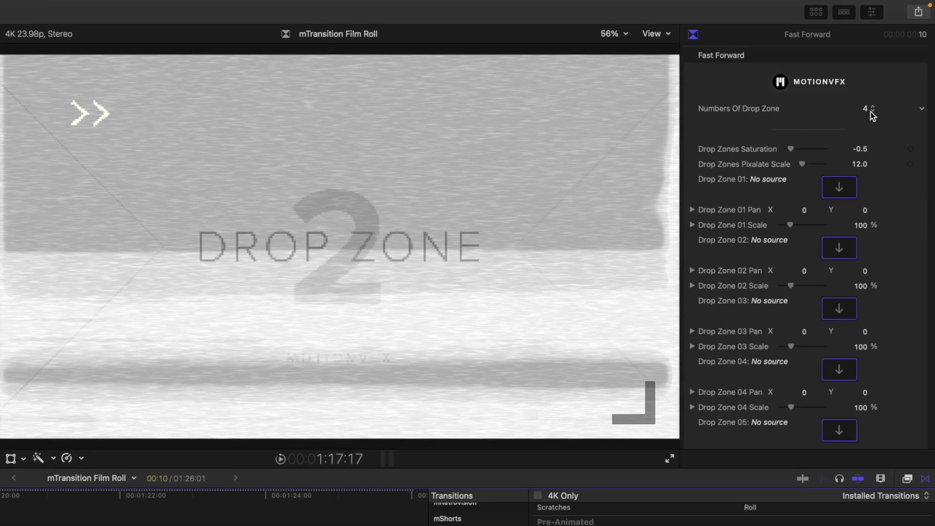
left_click(886, 77)
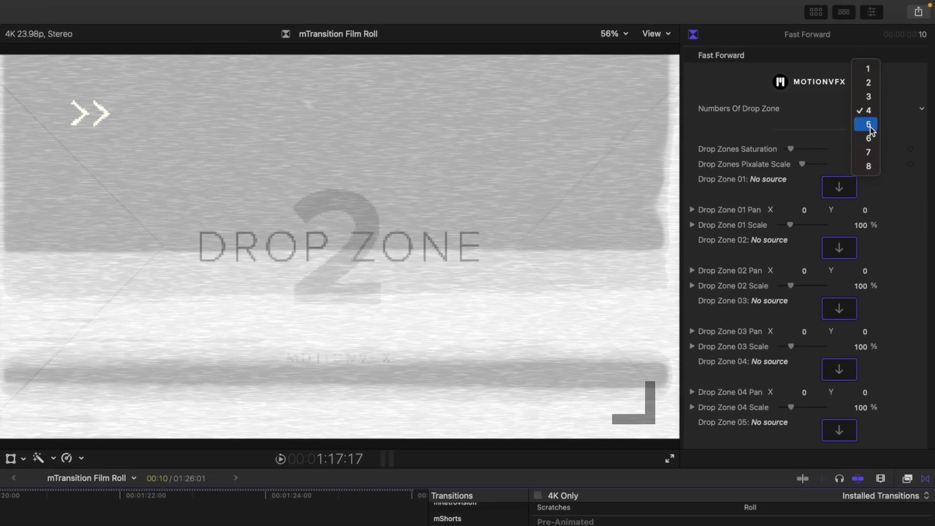
left_click(869, 167)
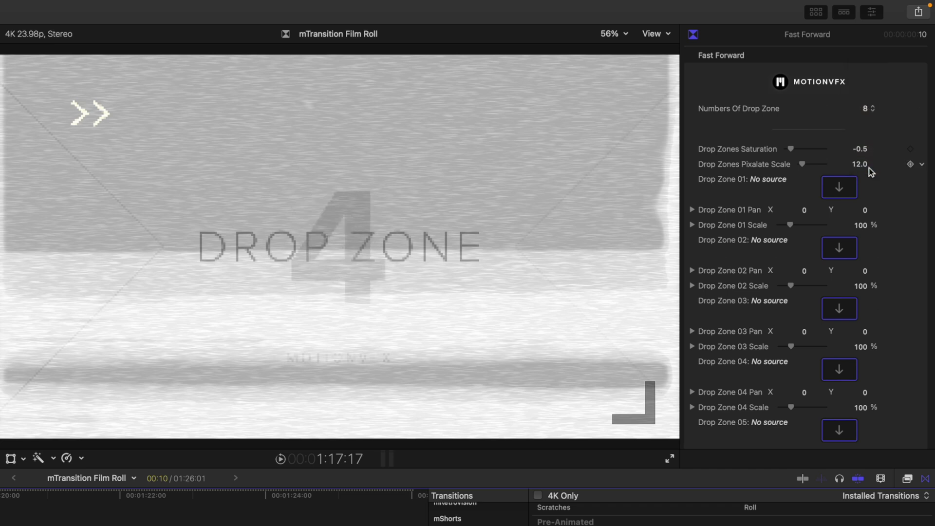
left_click(871, 109)
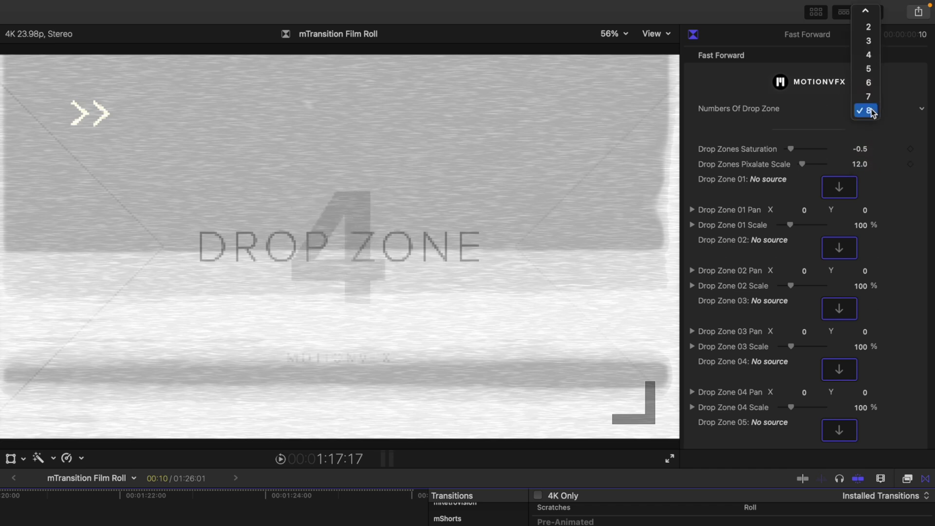
left_click(870, 55)
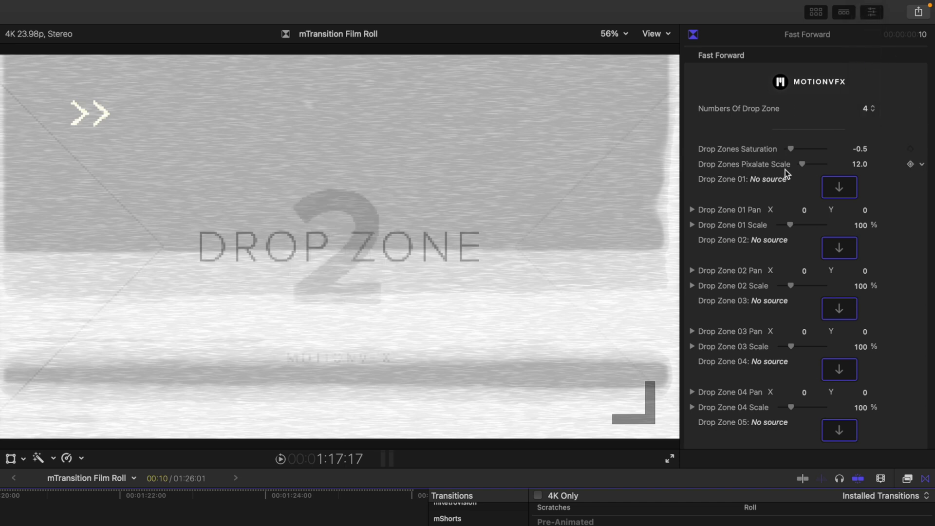
- Set the Drop Zones Pixalate Scale to 18.0 and move back to the frame showing Drop Zone 1
left_click_drag(802, 165, 802, 165)
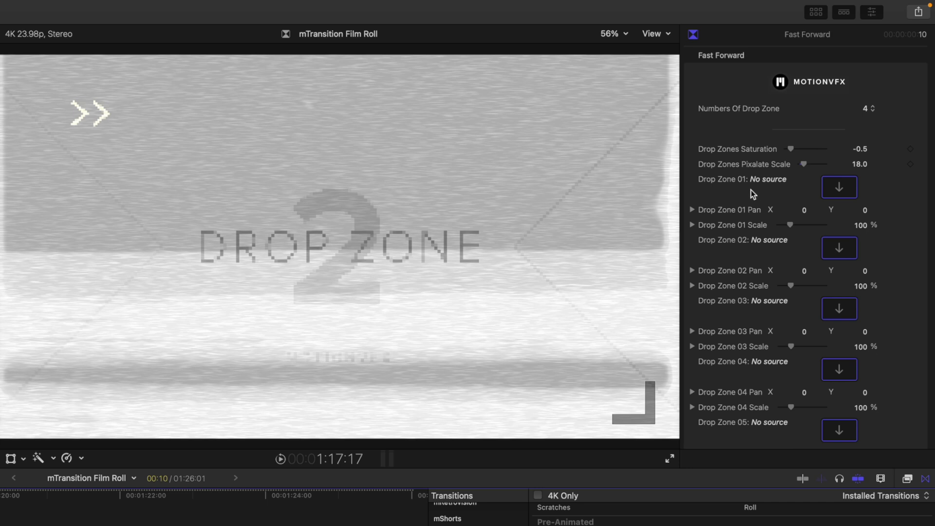
key("Left")
key("Left")
key("Left")
key("Right")
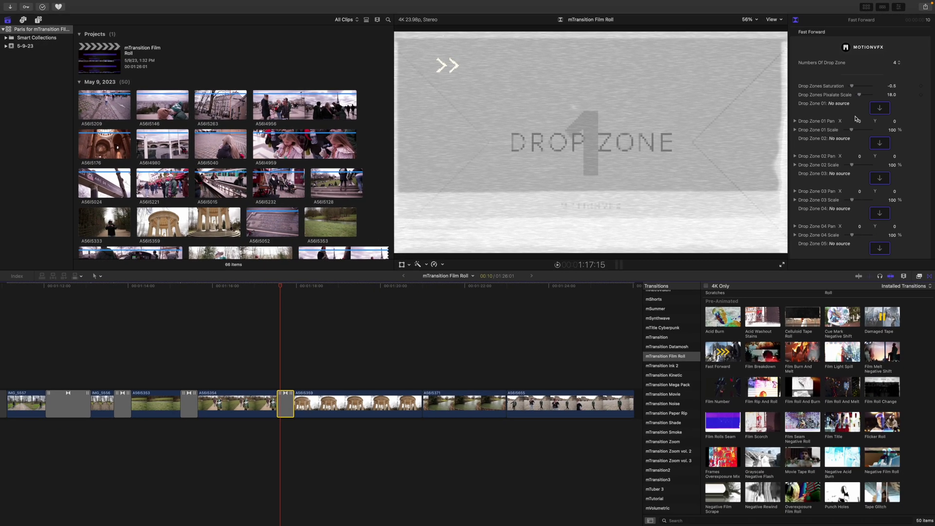
- Choose clip A56I4960 as the source for Drop Zone 01 and clip A56I5581 for Drop Zone 02
left_click(879, 110)
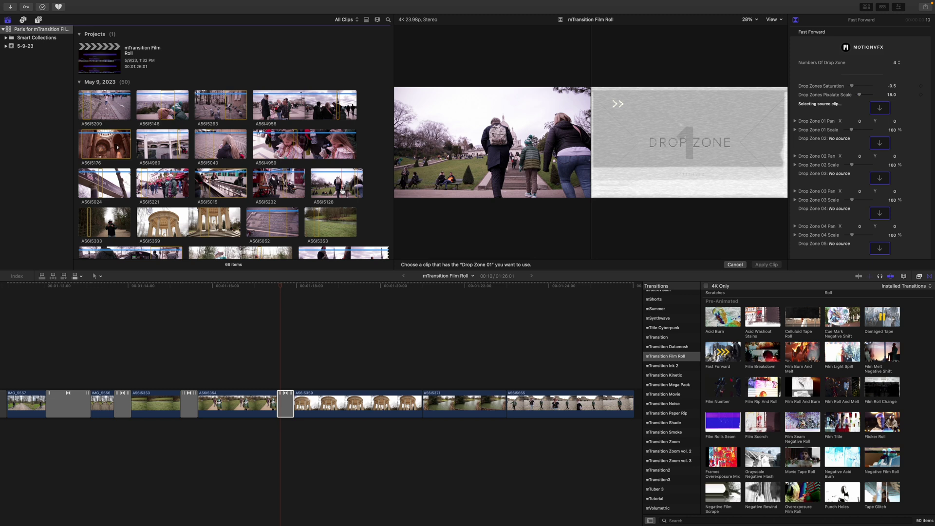
scroll(322, 224, "down", 3)
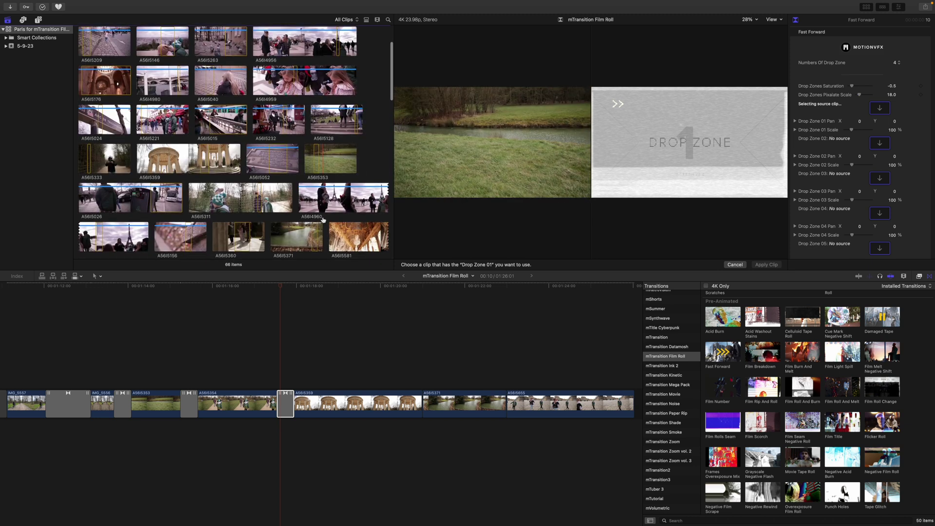
left_click(311, 200)
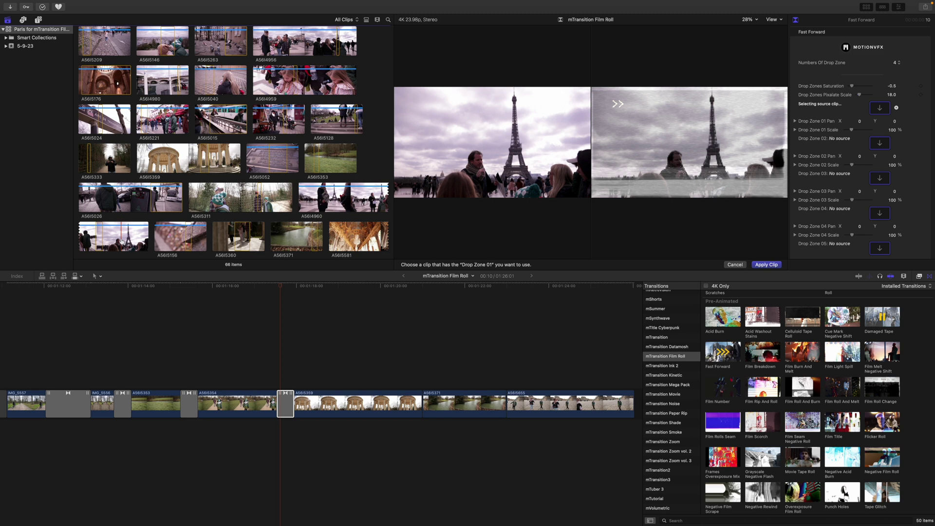
left_click(882, 146)
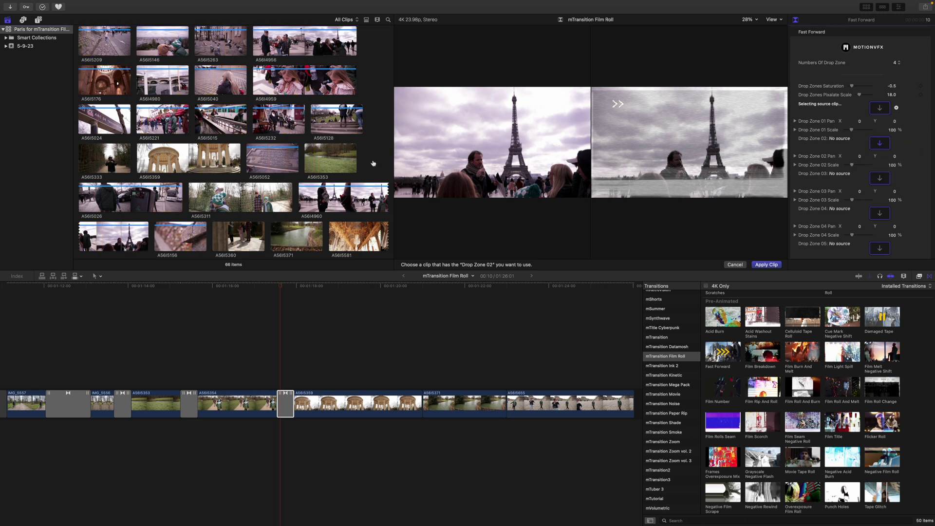
scroll(373, 163, "down", 2)
left_click(358, 209)
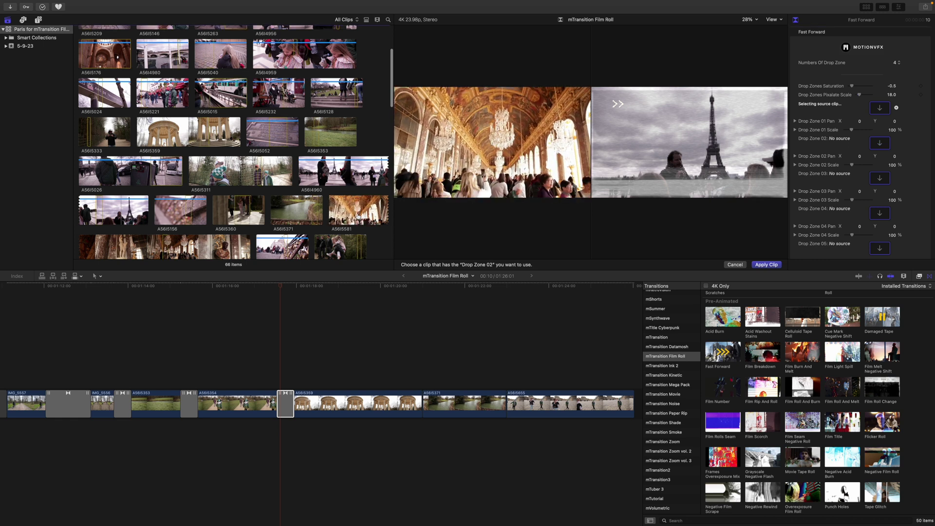
- Fill Drop Zone 03 with A56I5176, Drop Zone 04 with A56I4959 and Drop Zone 05 with A56I5581, apply the clips and play the transition
left_click(879, 178)
left_click(105, 53)
left_click(879, 213)
left_click(304, 54)
left_click(879, 248)
left_click(358, 209)
left_click(766, 264)
key("space")
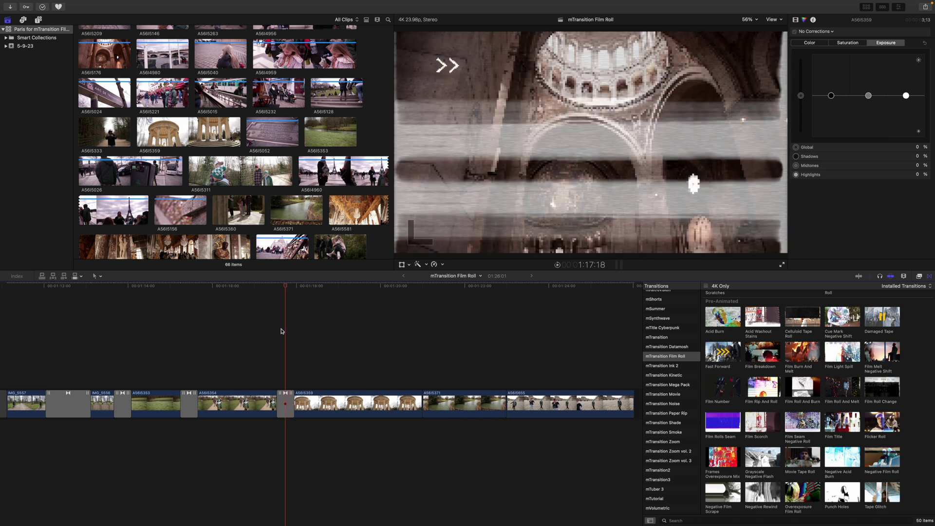
- Set the Fast Forward transition's Drop Zones Saturation to -0.09 and Drop Zones Pixalate Scale to 1.0
left_click(283, 397)
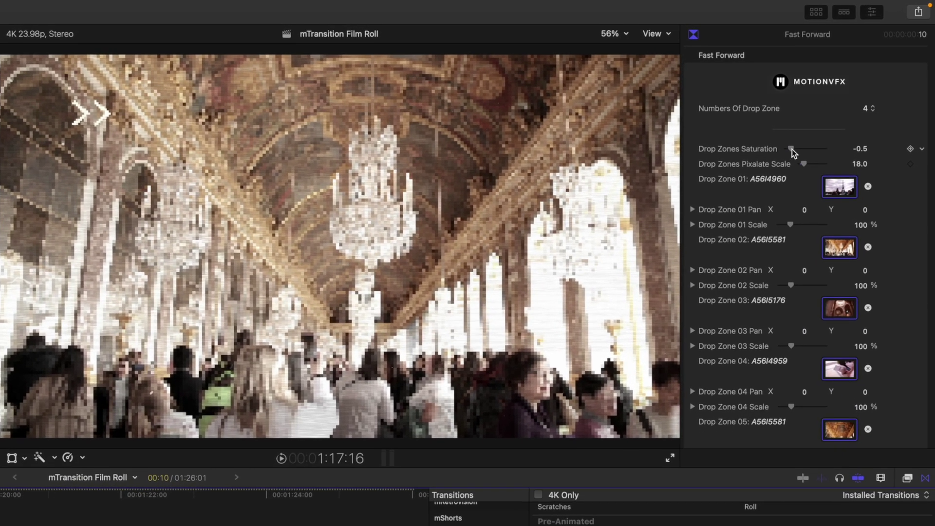
left_click_drag(852, 87, 853, 87)
left_click_drag(794, 149, 795, 149)
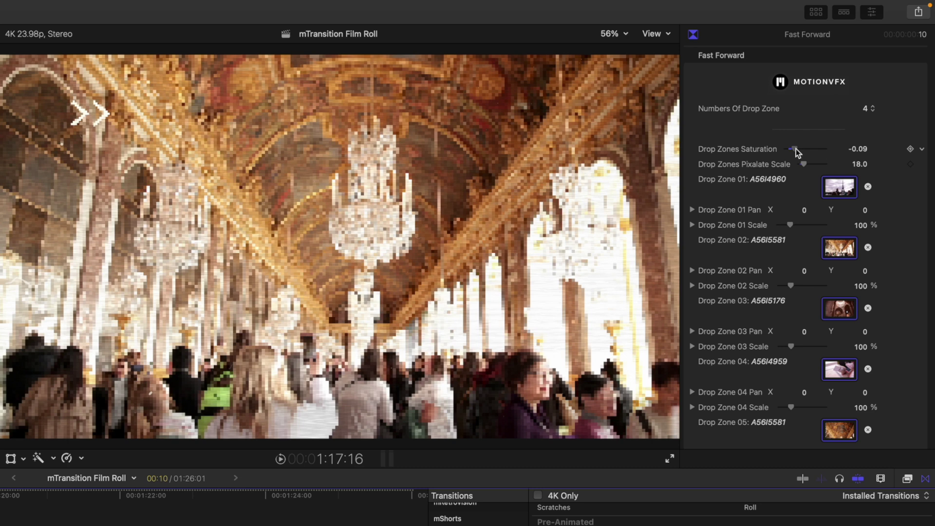
left_click_drag(803, 164, 798, 169)
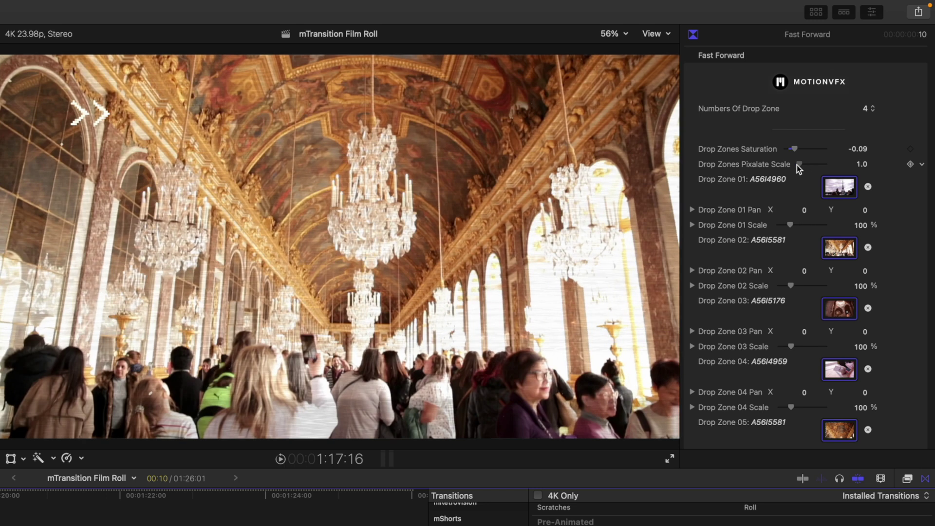
- Set the Shapes Scale of the Fast Forward transition to 129%
scroll(760, 216, "down", 10)
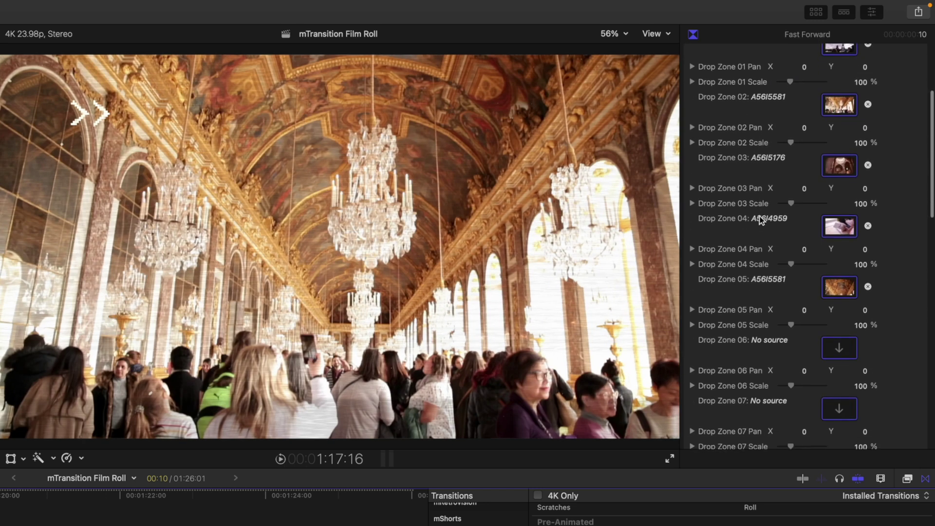
scroll(758, 215, "down", 10)
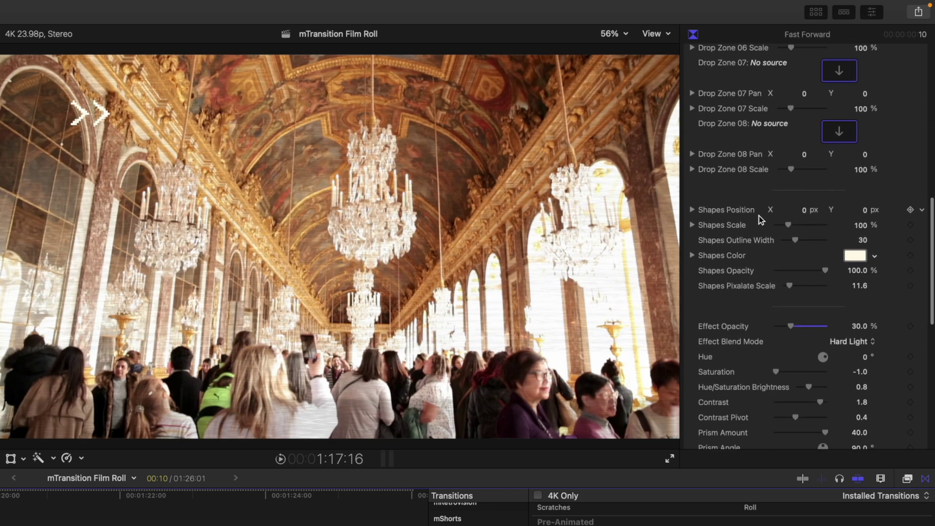
left_click_drag(788, 224, 792, 224)
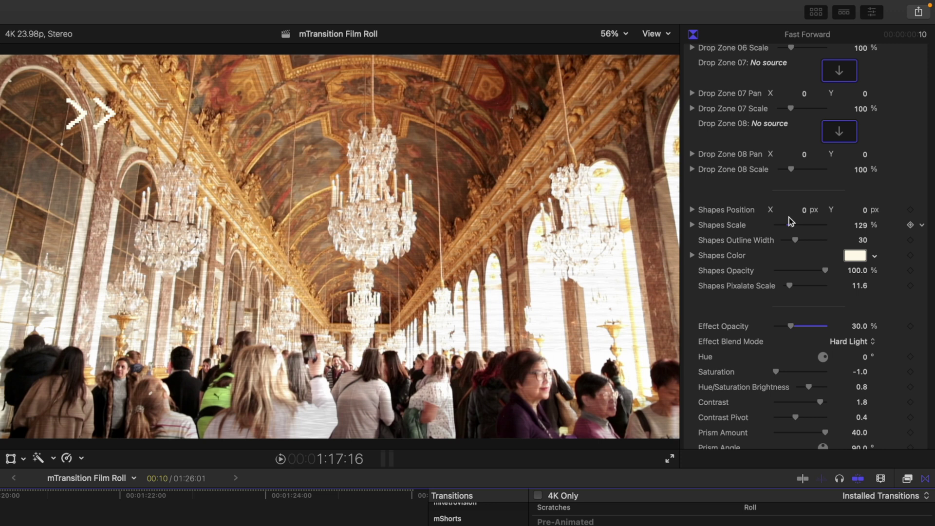
mouse_move(792, 225)
left_mouse_down()
mouse_move(800, 227)
mouse_move(791, 224)
left_mouse_up()
- Raise the Fast Forward transition's Effect Opacity to 77.33% and look through the remaining effect, grain and film dirt settings
scroll(778, 242, "down", 1)
scroll(791, 252, "down", 3)
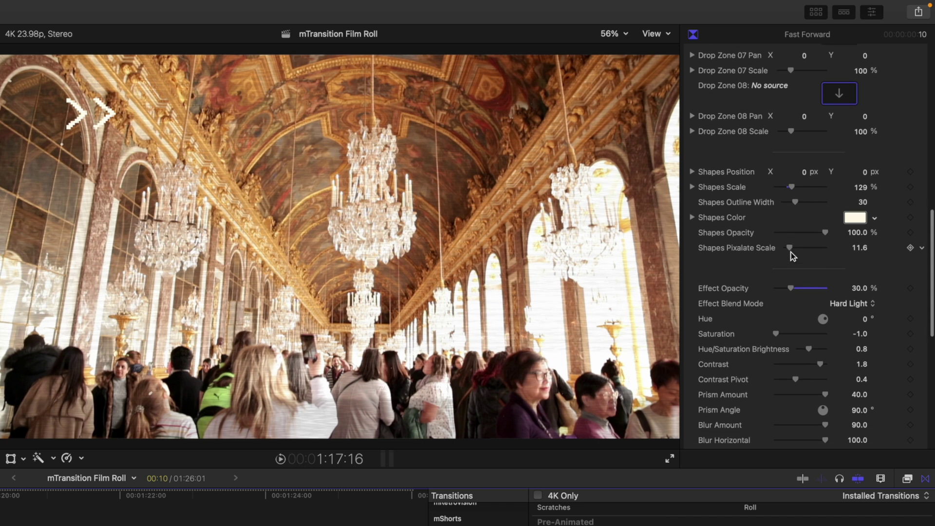
left_click_drag(789, 262, 815, 263)
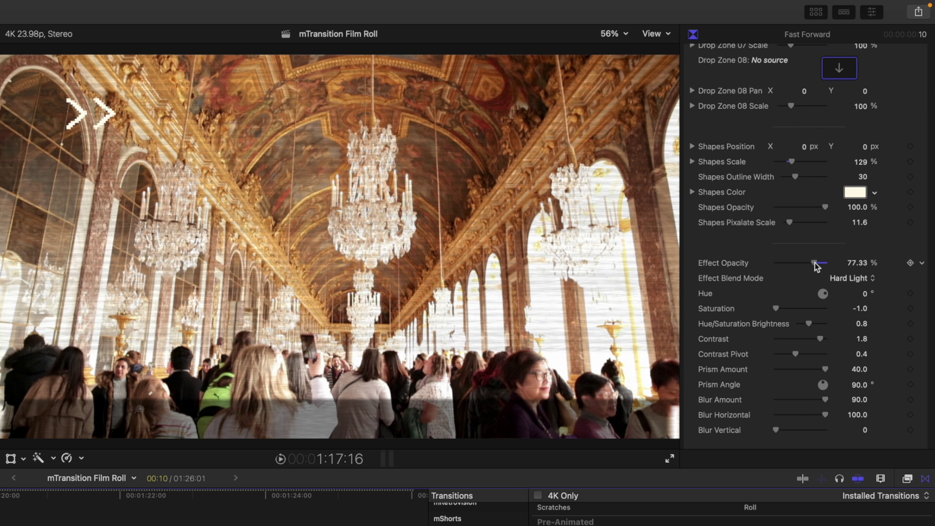
scroll(728, 308, "down", 2)
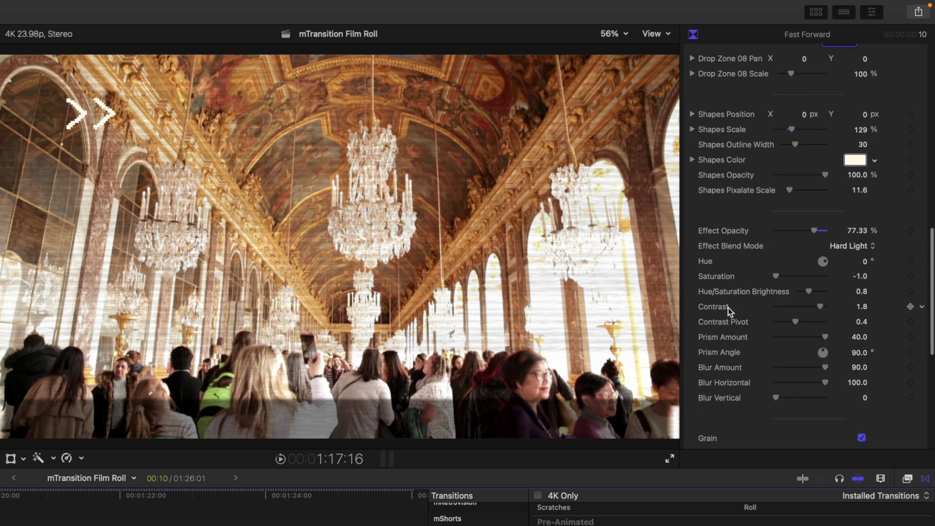
scroll(728, 308, "down", 1)
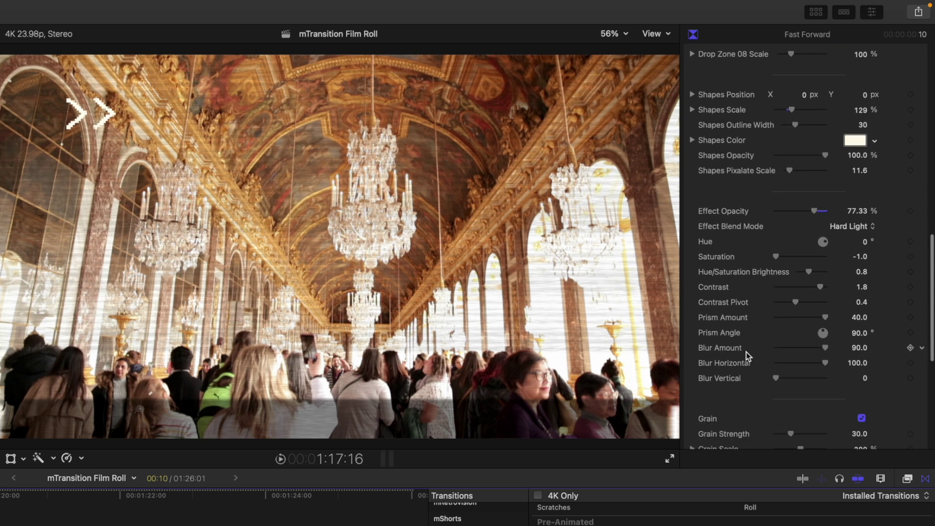
scroll(747, 352, "down", 8)
scroll(746, 352, "down", 5)
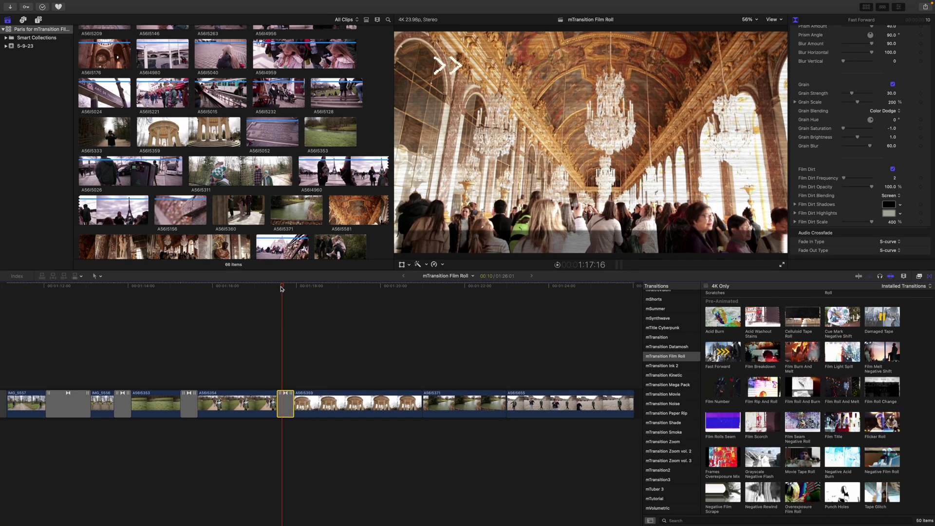
- Lengthen the Fast Forward transition to 20 frames and play it back in the timeline
key("shift+slash")
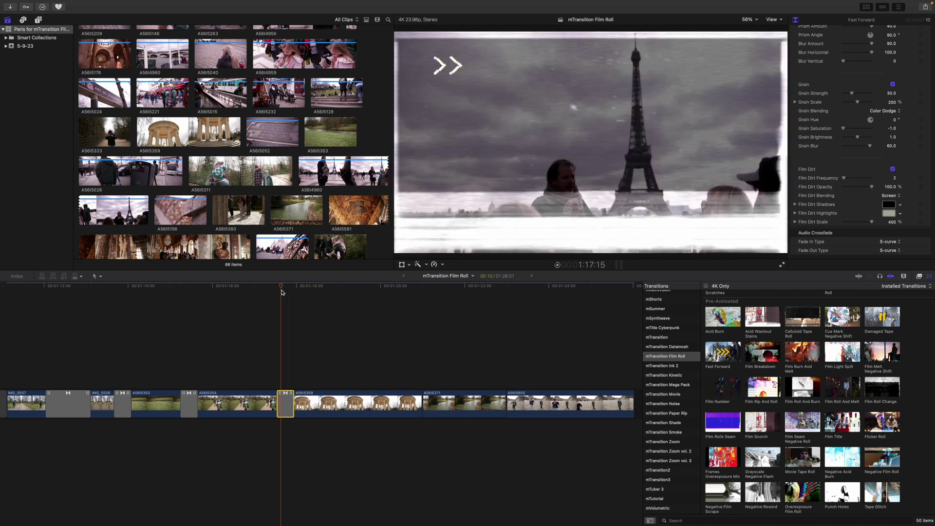
scroll(282, 291, "right", 5)
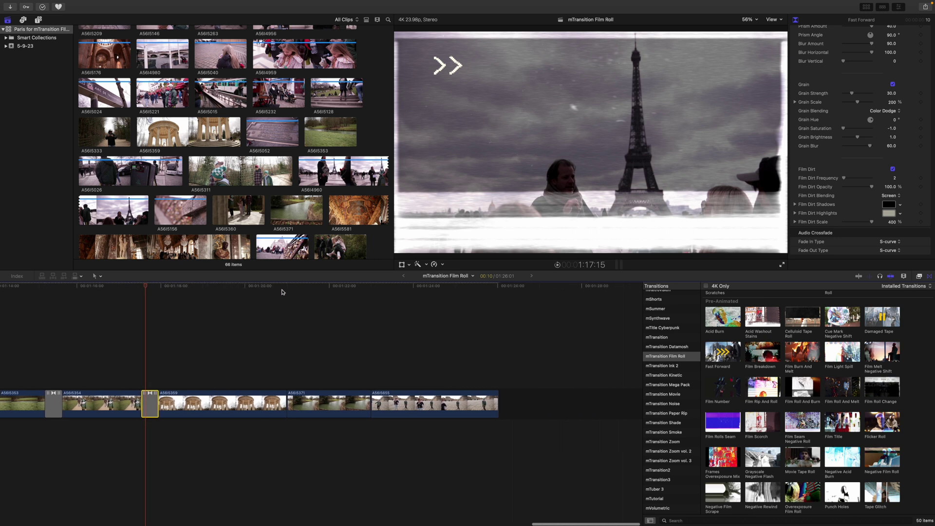
scroll(282, 294, "left", 5)
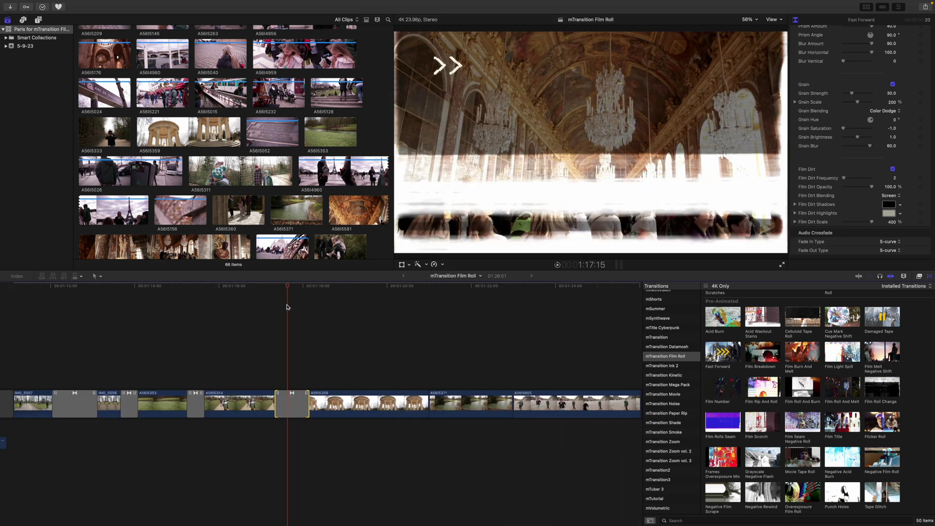
left_click(275, 289)
key("space")
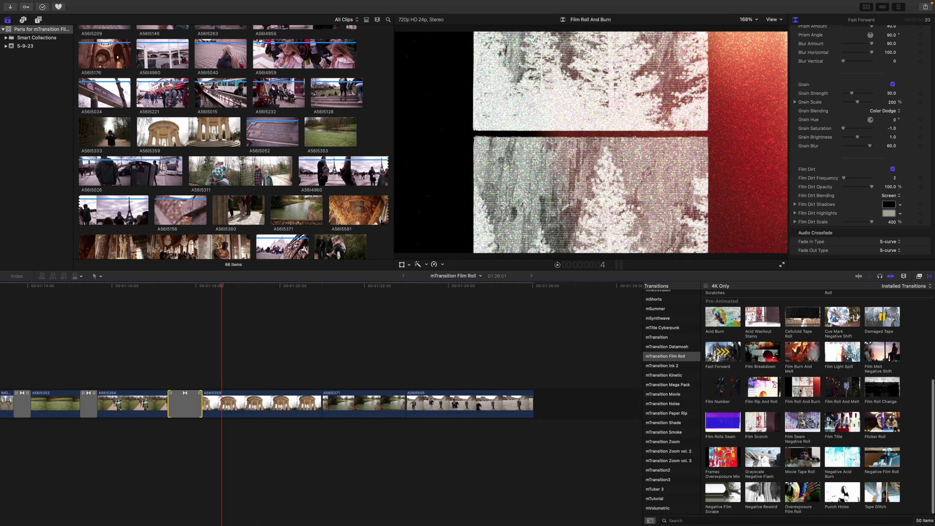
- Add the pre-animated Film Roll And Burn transition to the cut between A56I5359 and A56I5371 and play it
mouse_move(800, 390)
left_mouse_down()
mouse_move(376, 402)
mouse_move(328, 401)
mouse_move(314, 391)
left_mouse_up()
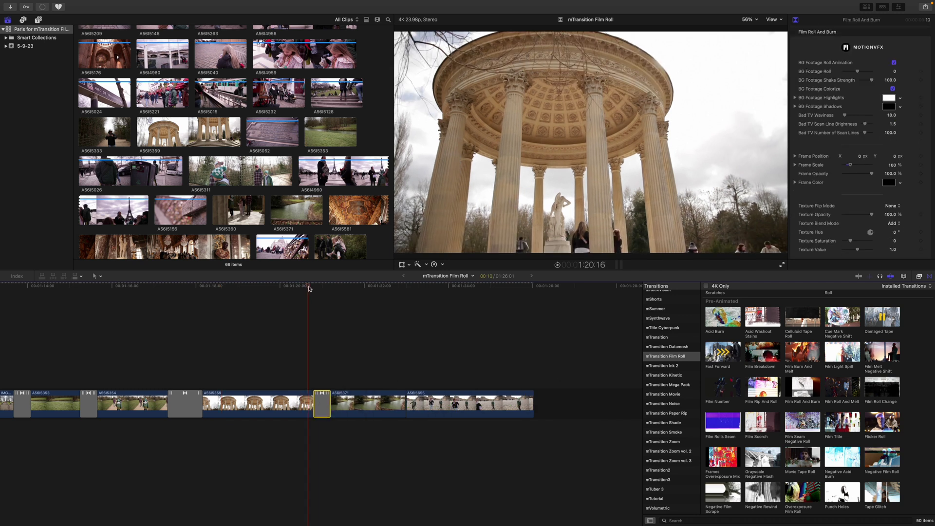
key("space")
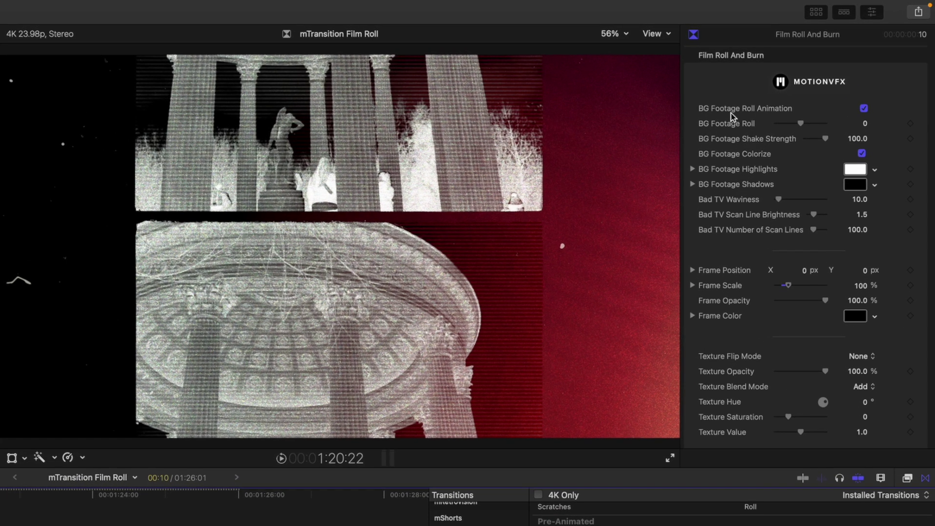
- Toggle BG Footage Roll Animation off and on, try a BG Footage Roll of 27.0 and reset it to 0
left_click(864, 108)
left_click(864, 108)
left_click_drag(802, 123, 809, 129)
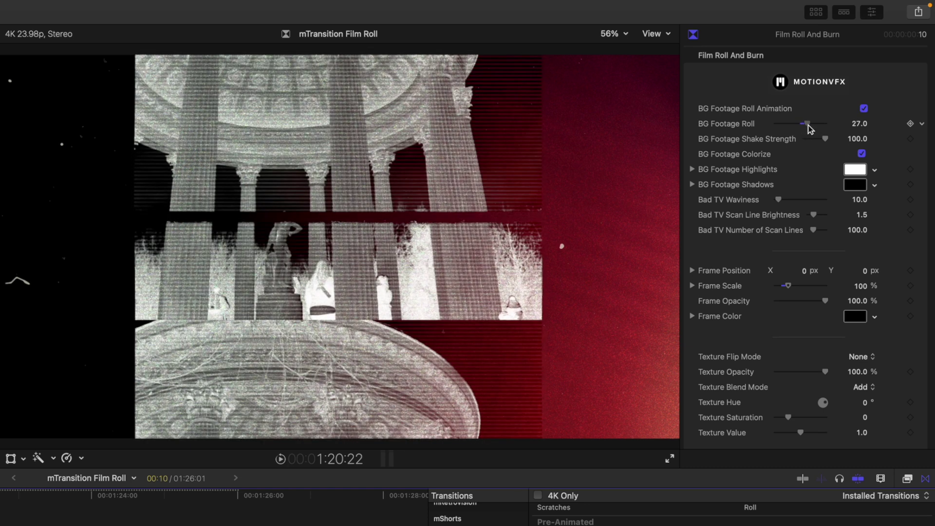
double_click(807, 124)
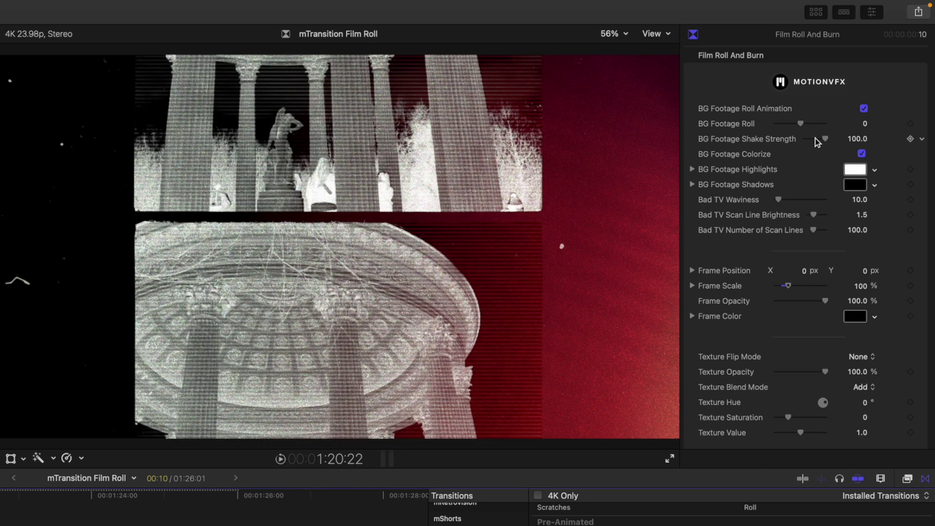
- Try the BG Footage Shake Strength slider, and turn BG Footage Colorize off and back on
mouse_move(826, 141)
left_mouse_down()
mouse_move(810, 140)
mouse_move(829, 139)
left_mouse_up()
left_click(861, 154)
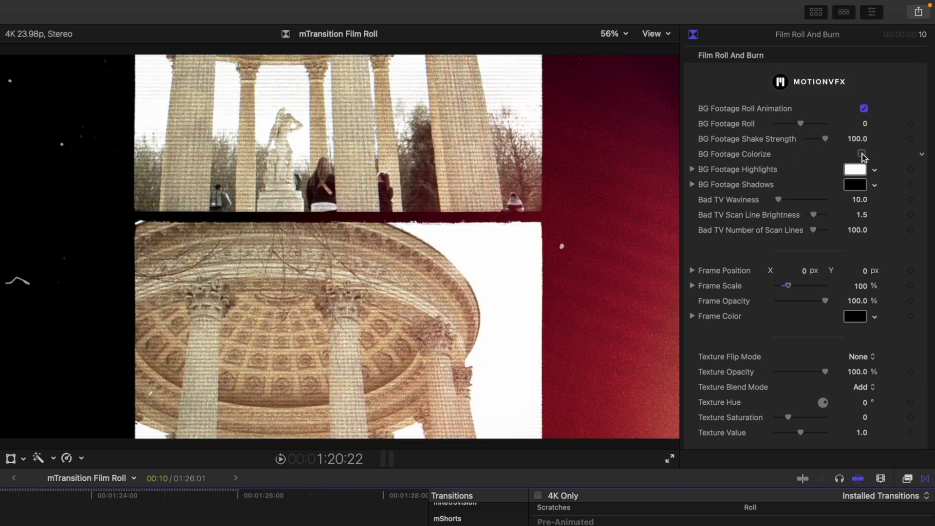
left_click(861, 154)
- Try a Frame Scale of 185%, return it to 100%, and open the Frame Color
scroll(823, 195, "down", 2)
left_click_drag(787, 227, 799, 227)
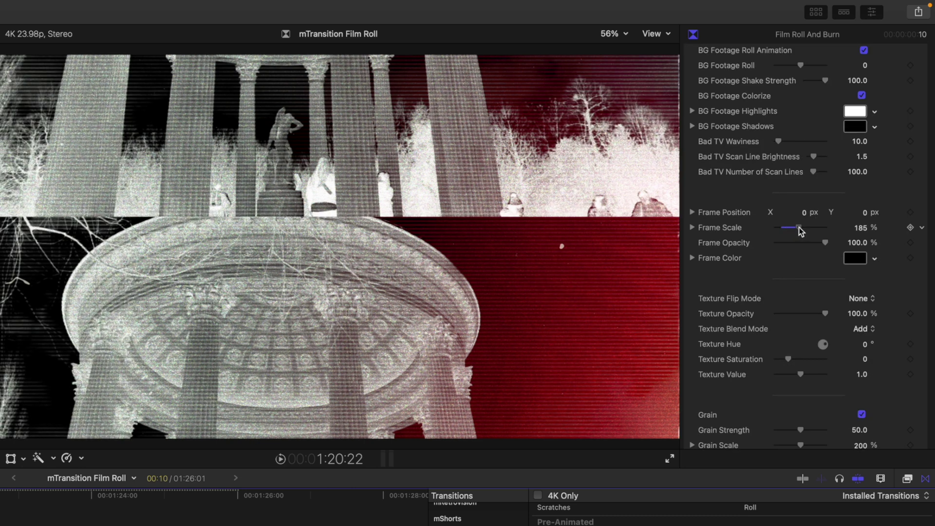
left_click_drag(798, 227, 830, 249)
left_click(854, 258)
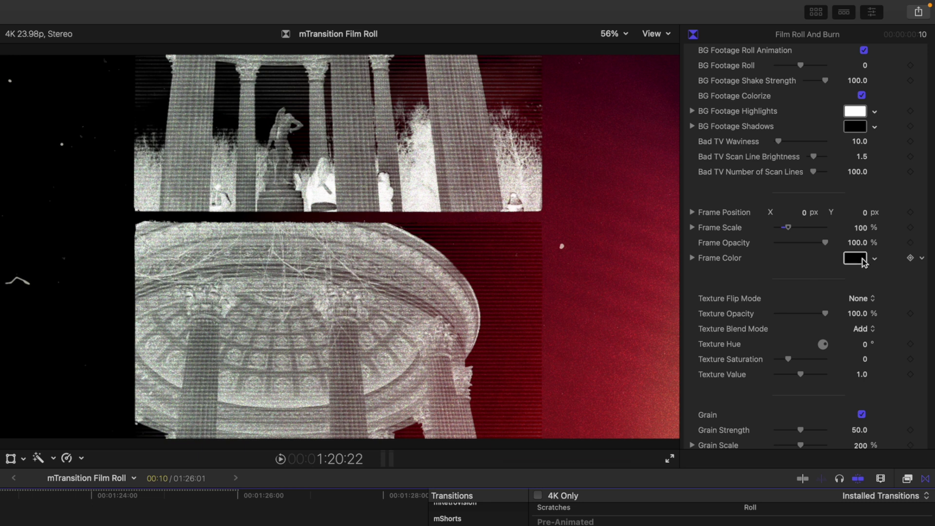
- Try a different Frame Color for the Film Roll And Burn transition and return to black
left_click_drag(565, 419, 658, 416)
left_click(498, 235)
- Try the Vertical and Horizontal Texture Flip Mode options, and set the mode back to None
scroll(744, 282, "down", 3)
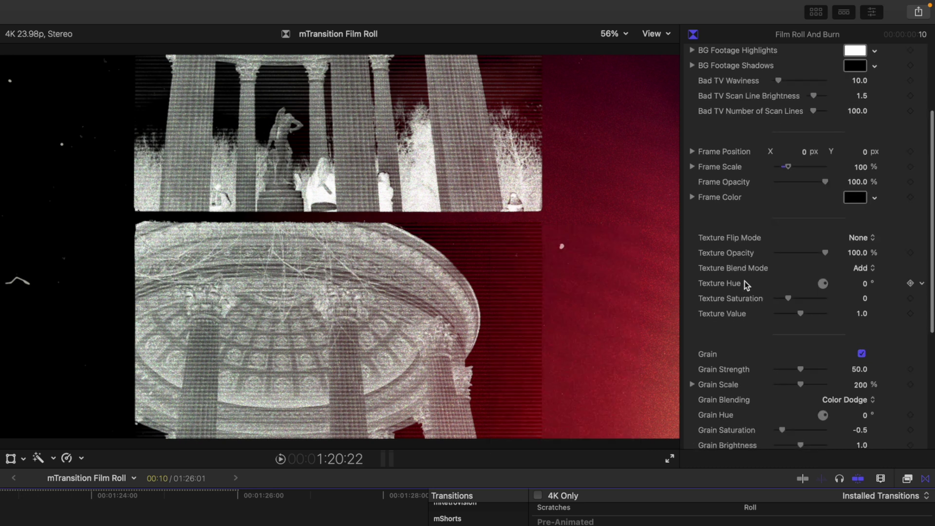
left_click(856, 237)
left_click(859, 250)
left_click(857, 237)
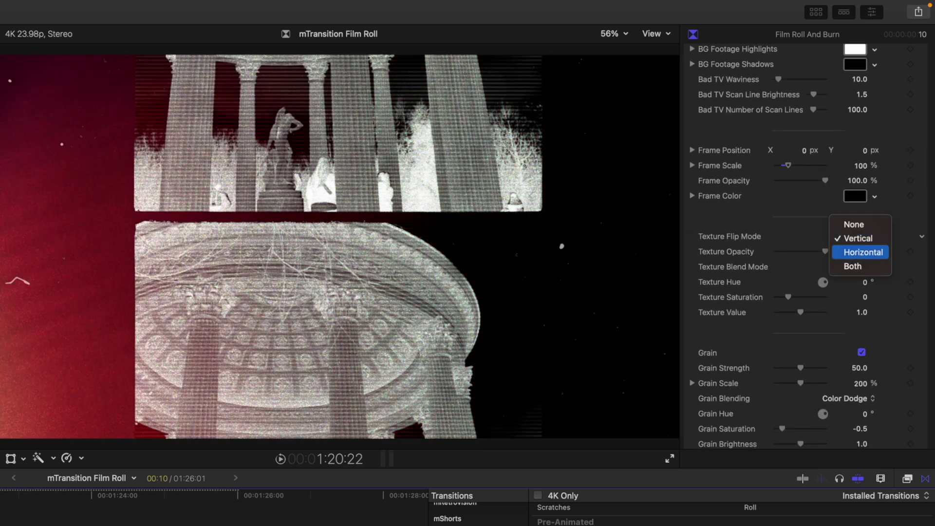
left_click(862, 251)
left_click(857, 237)
left_click(857, 252)
left_click(857, 239)
left_click(856, 192)
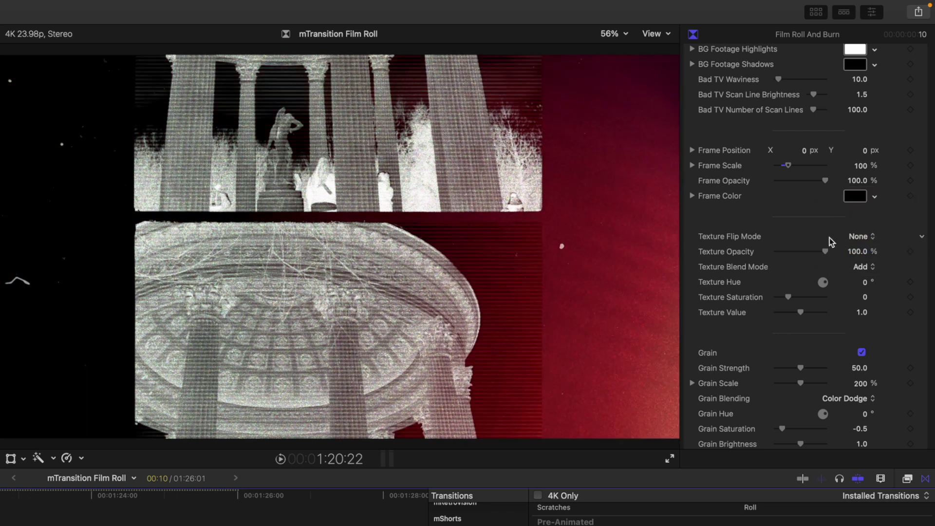
- Try the Texture Opacity, Hue and Saturation controls and a Texture Value of 0.84, and restore the original texture settings
left_click_drag(826, 255, 850, 259)
mouse_move(859, 282)
left_mouse_down()
mouse_move(840, 281)
mouse_move(883, 282)
mouse_move(864, 286)
left_mouse_up()
left_click_drag(787, 297, 798, 314)
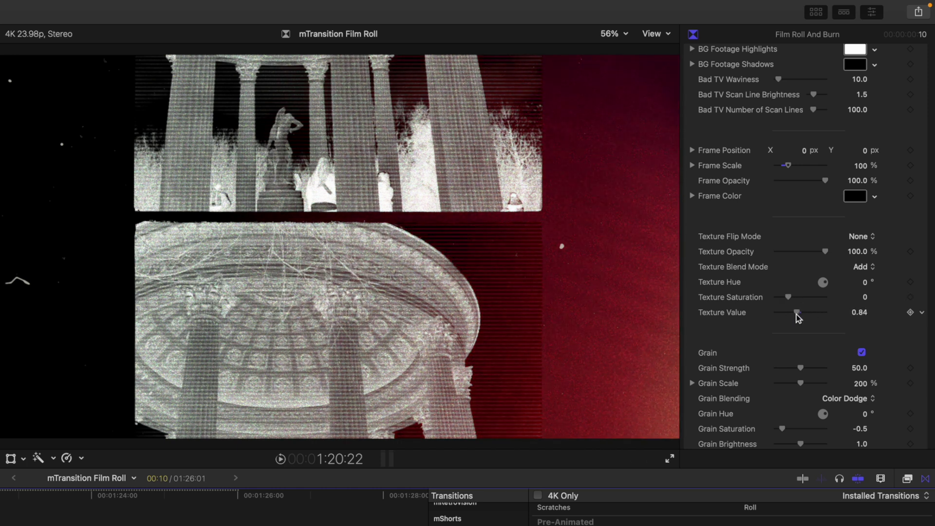
scroll(743, 331, "down", 5)
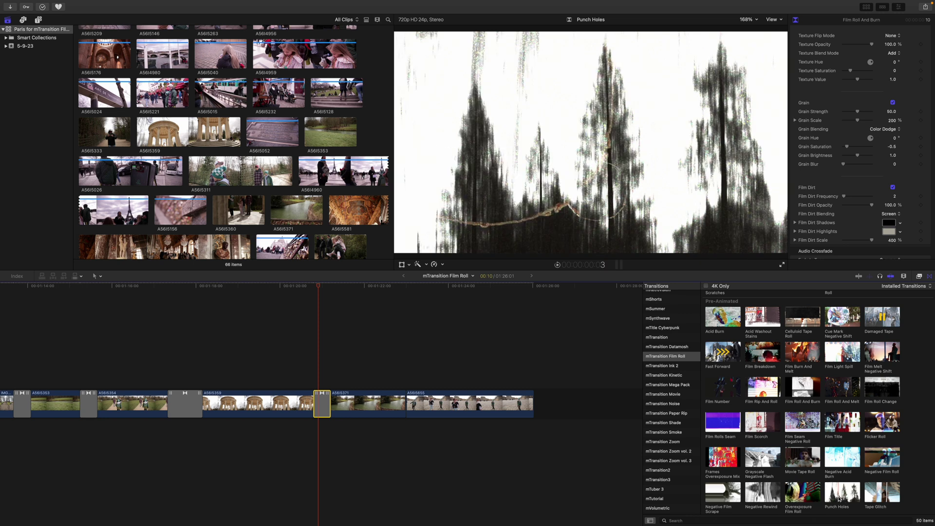
- Add the pre-animated Tape Glitch transition to the cut at the end of clip A56I5371 and play it
left_click_drag(876, 495, 414, 407)
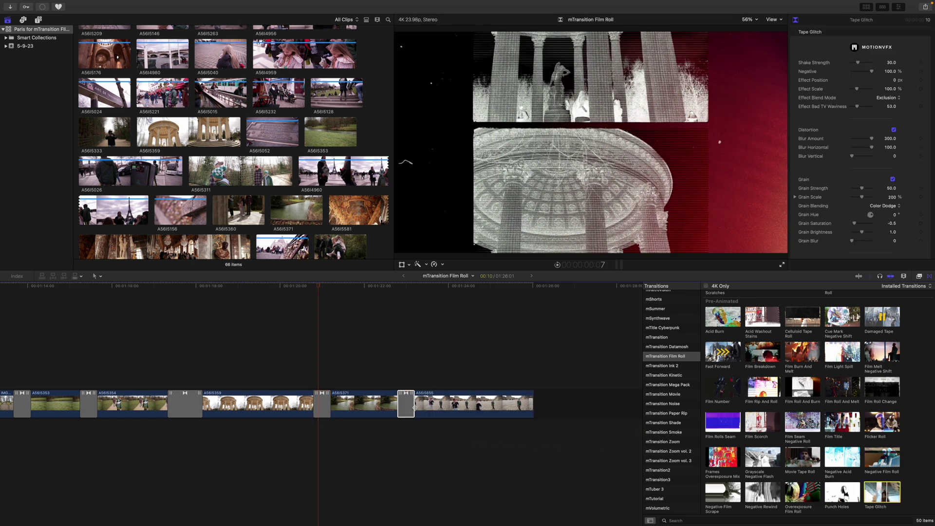
left_click(394, 288)
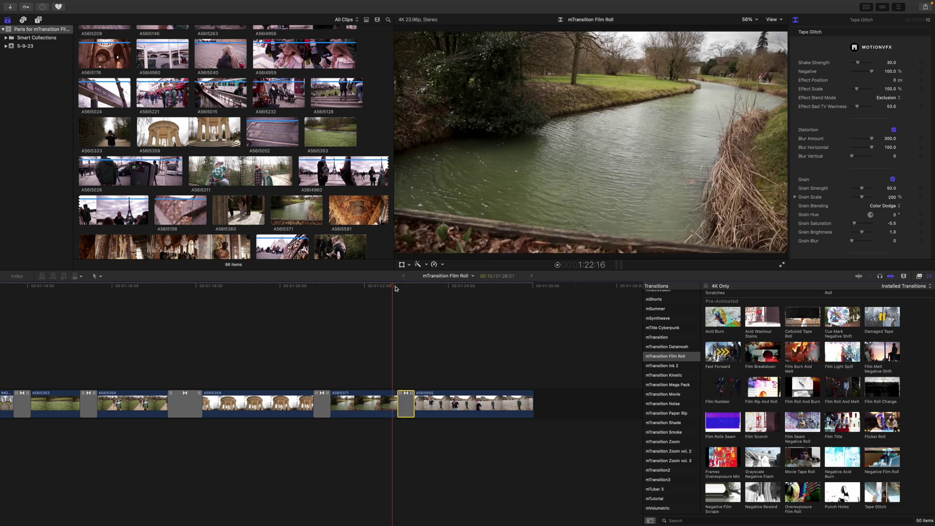
key("space")
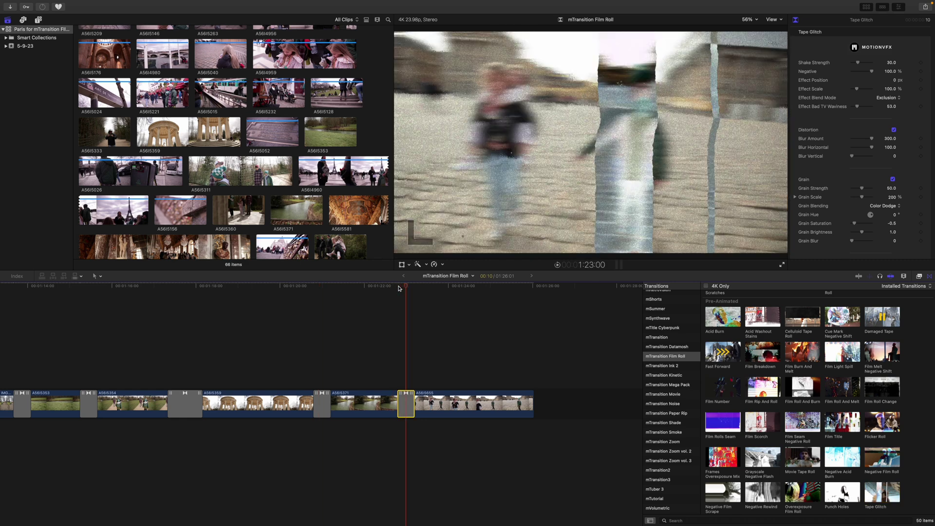